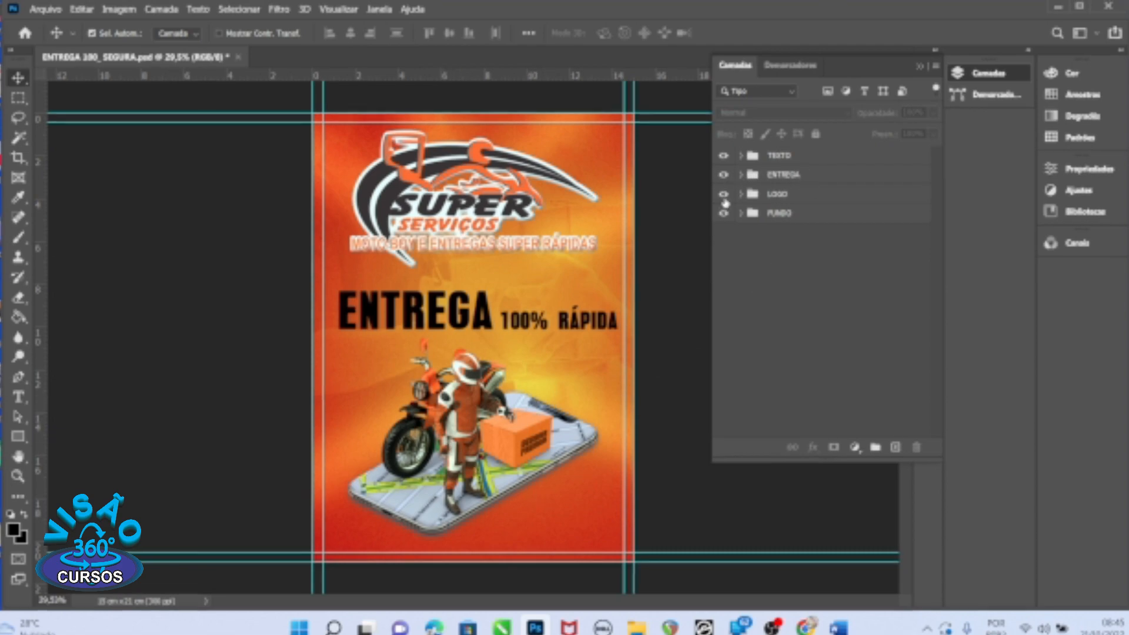
- Toggle the visibility of the TEXTO and ENTREGA groups to check their contents, and expand the ENTREGA group
left_click(723, 156)
left_click(723, 157)
left_click(724, 174)
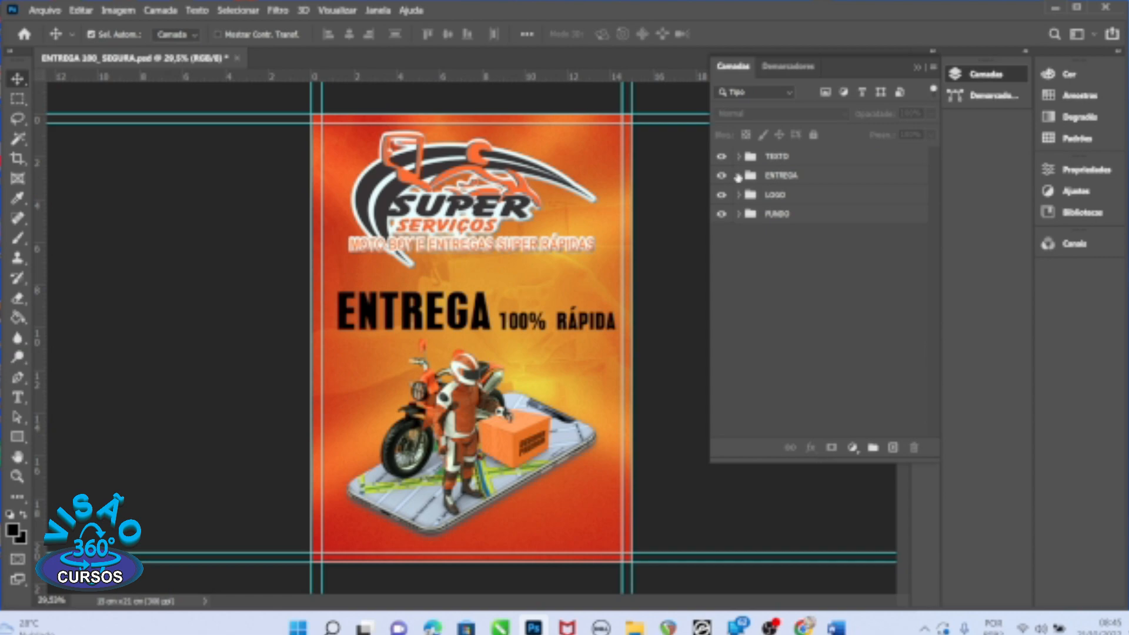
left_click(740, 175)
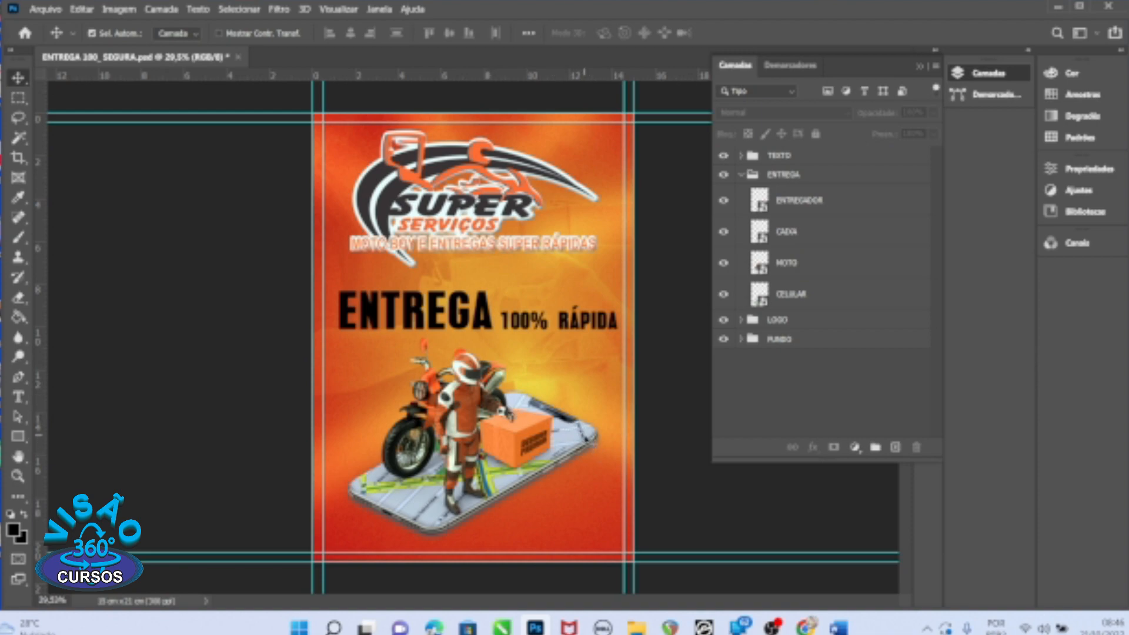
- Open the layer style of the CELULAR layer and enable Brilho Externo, showing its settings
left_click(591, 442)
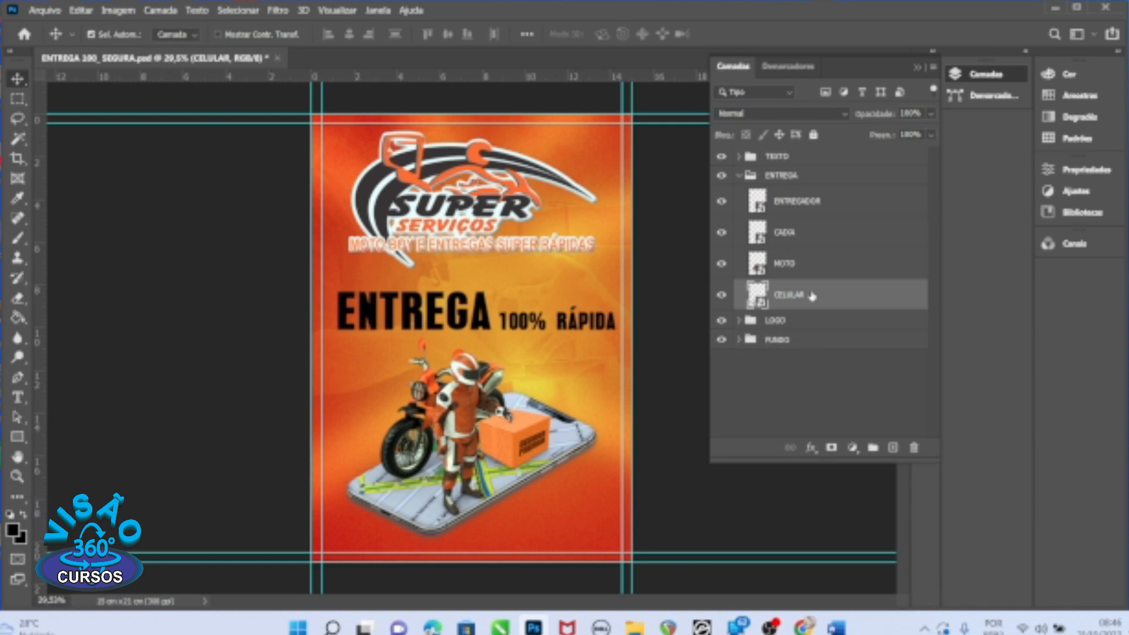
right_click(812, 296)
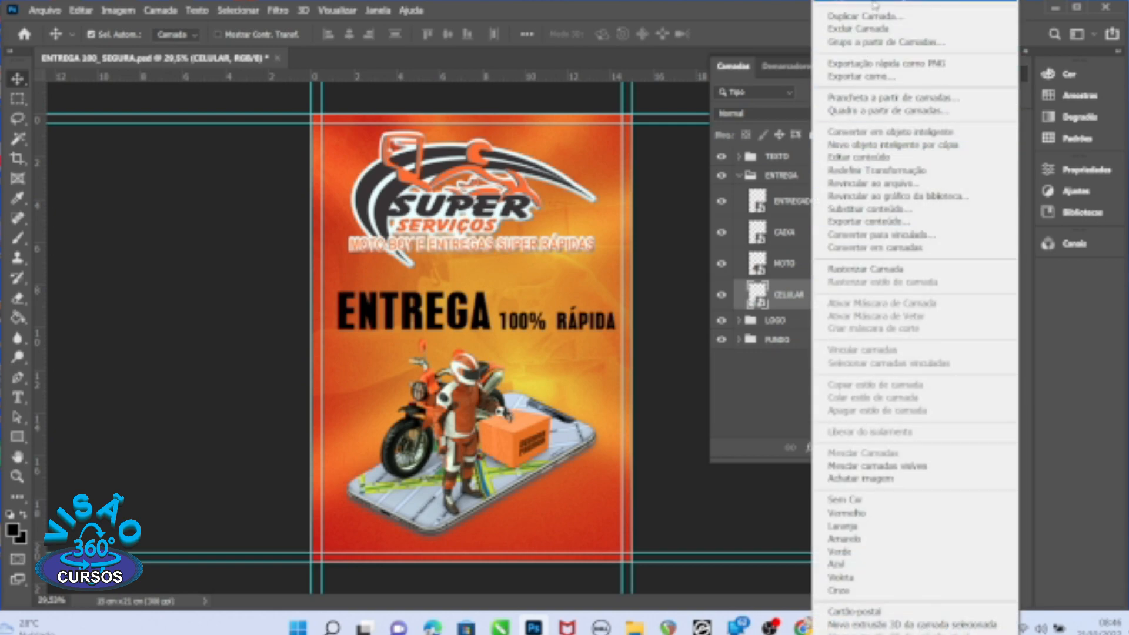
left_click(874, 4)
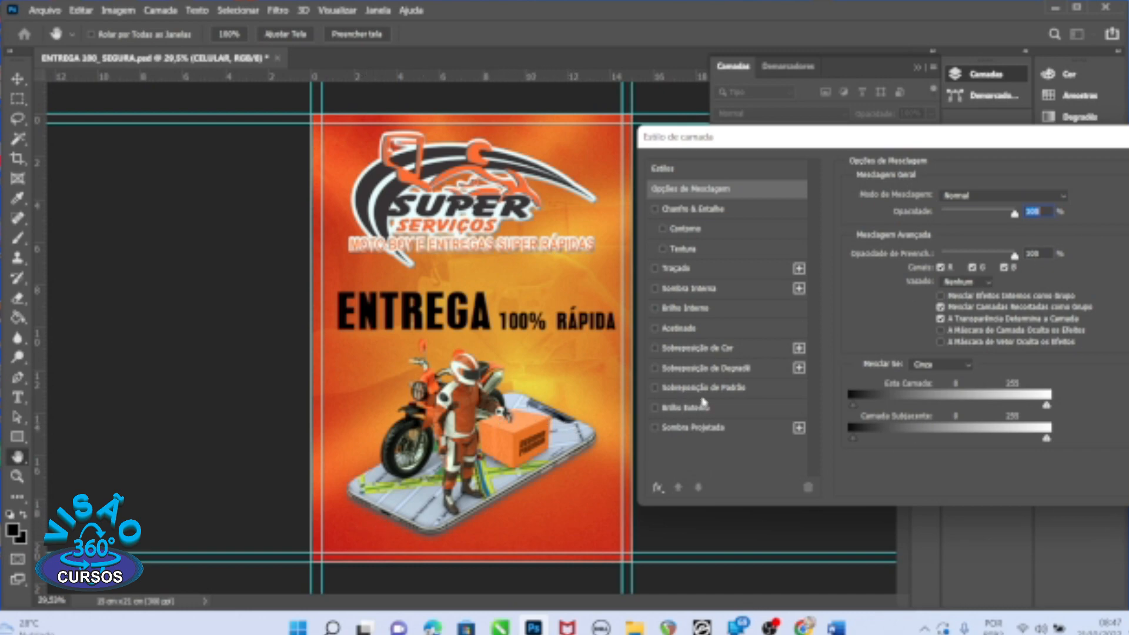
left_click(655, 407)
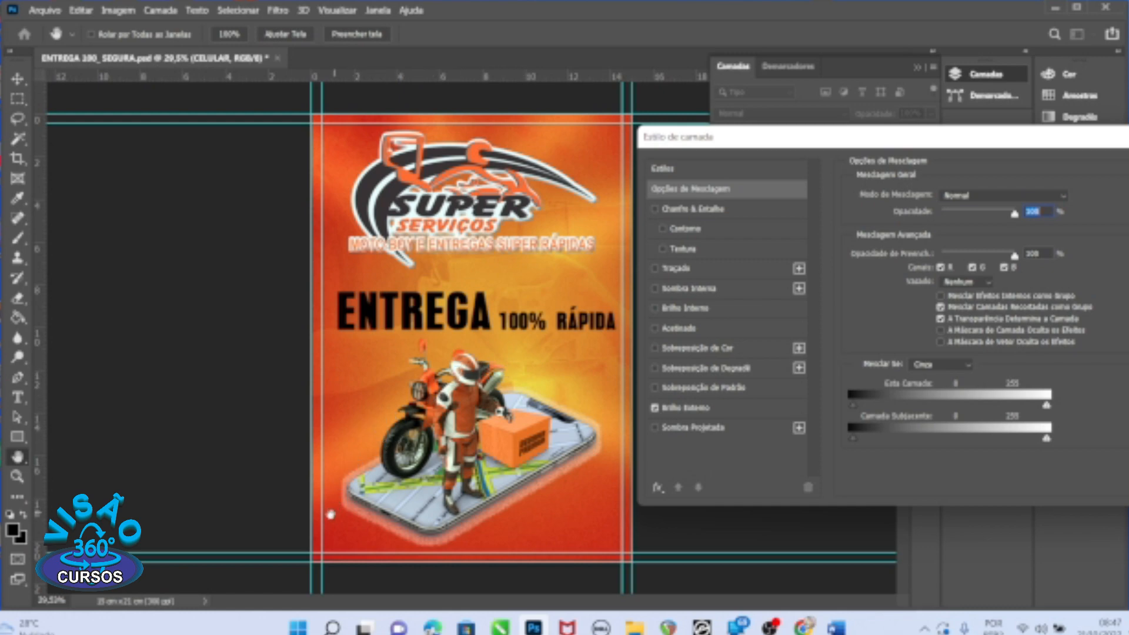
left_click(708, 408)
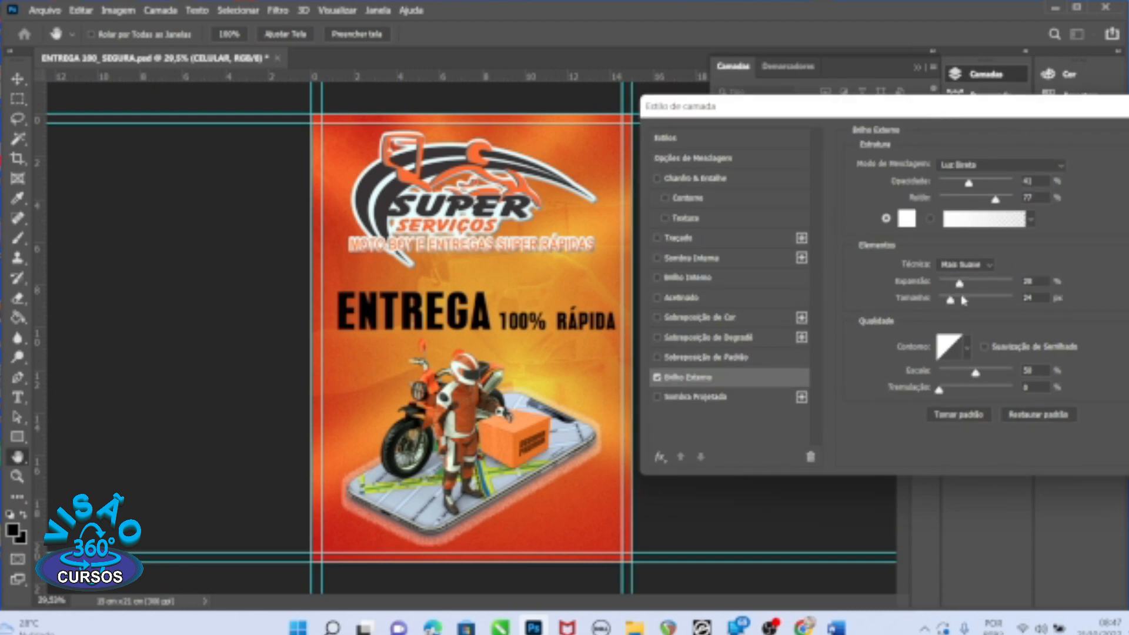
- Restore the default Brilho Externo settings, and set opacity to 32%, spread to 7%, size to 163 px and jitter to 14%
left_click_drag(894, 110, 875, 79)
left_click(1011, 388)
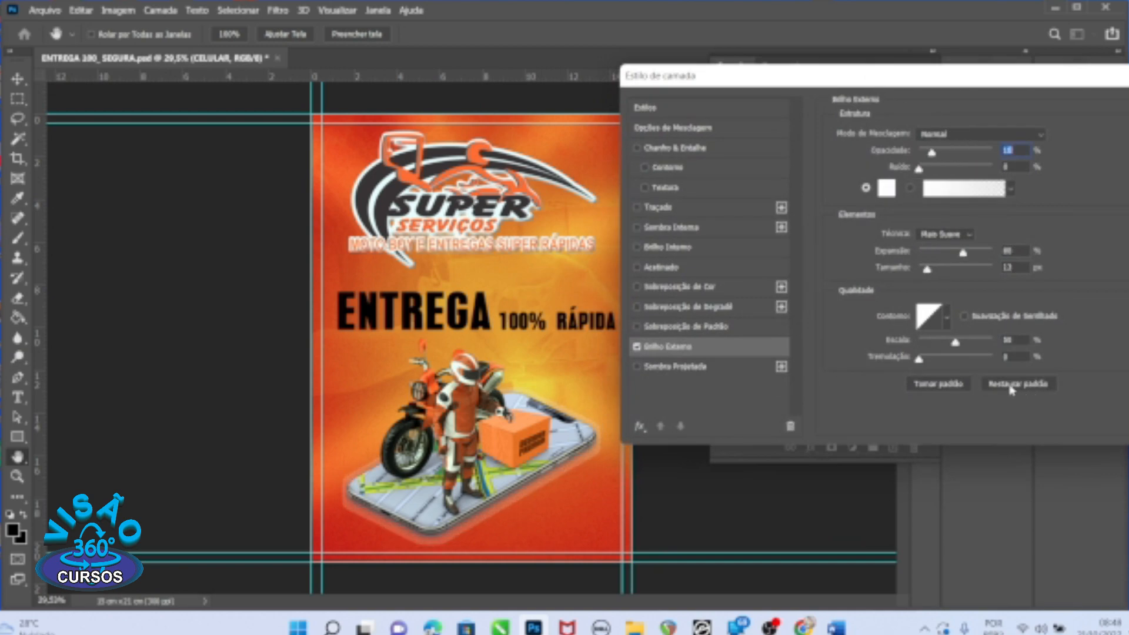
left_click(1011, 388)
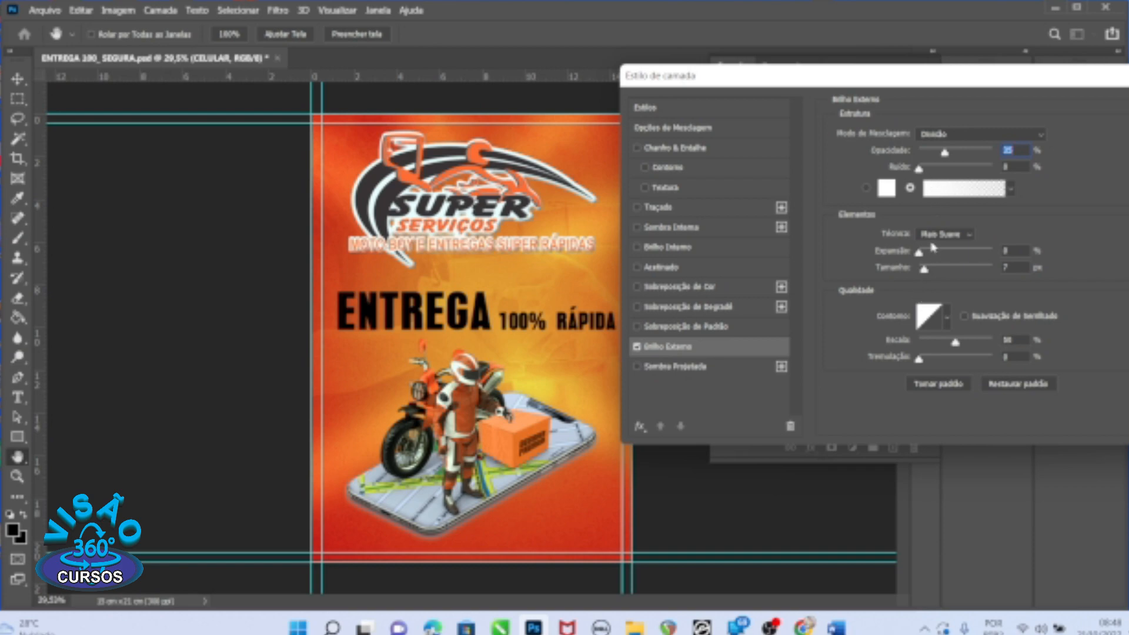
mouse_move(939, 254)
left_mouse_down()
mouse_move(900, 255)
mouse_move(980, 271)
mouse_move(931, 256)
left_mouse_up()
left_click(943, 269)
left_click_drag(944, 152, 943, 153)
left_click(928, 358)
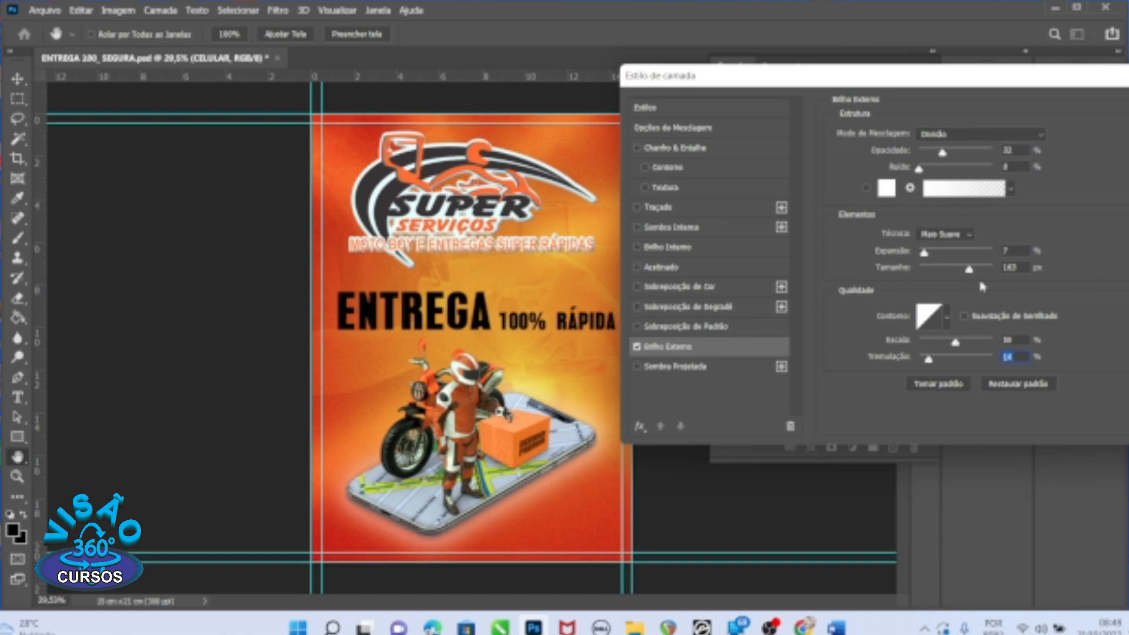
- Set the phone's glow to Normal blending, solid white colour, about 36% opacity, 18% spread, 250 px size and 68% range, and apply it
left_click(1016, 143)
left_click(941, 134)
left_click(865, 189)
left_click(947, 154)
left_click_drag(925, 253, 991, 269)
left_click_drag(968, 342, 968, 343)
left_click_drag(935, 259, 933, 256)
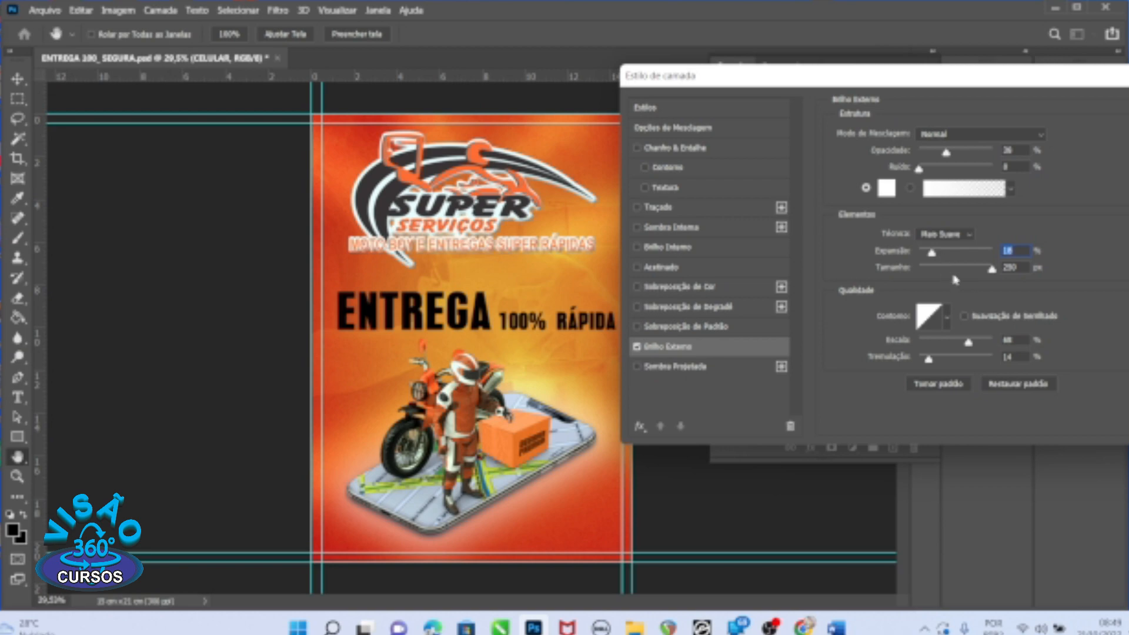
left_click_drag(989, 81, 992, 60)
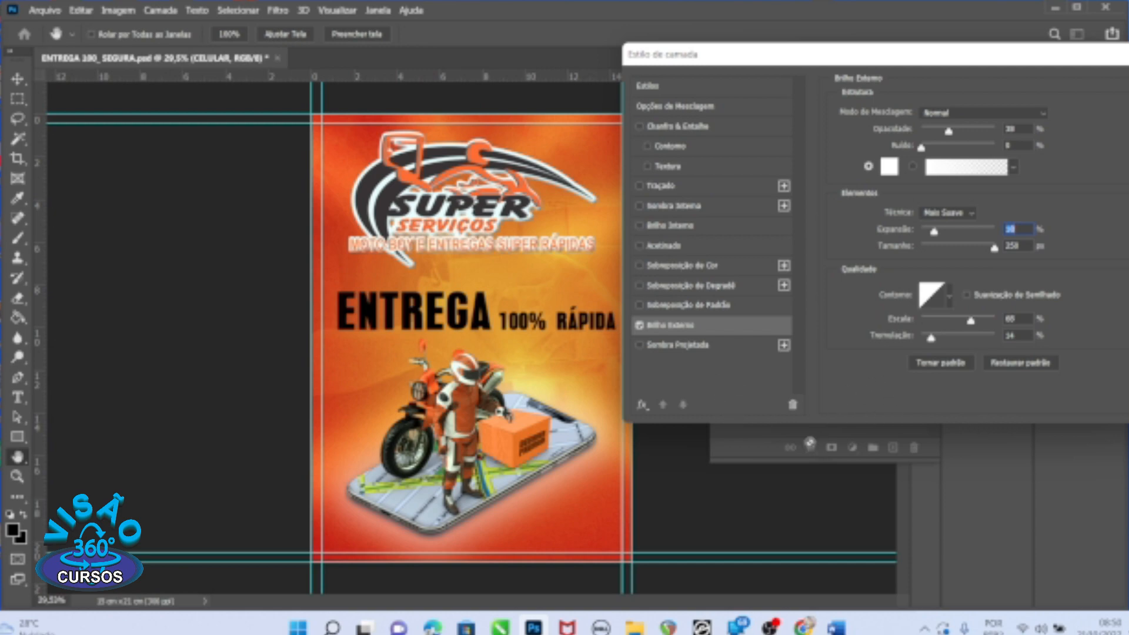
left_click_drag(765, 54, 553, 67)
left_click(1007, 105)
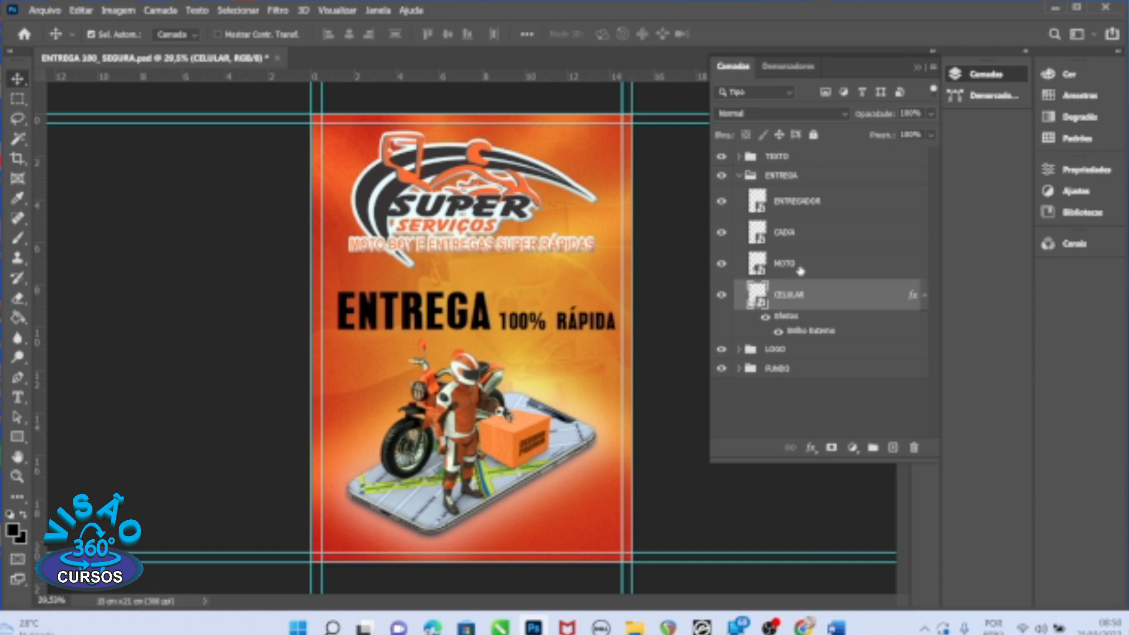
- Open the layer style of the MOTO layer, enable Sombra Projetada and restore its default settings
left_click(803, 268)
right_click(812, 265)
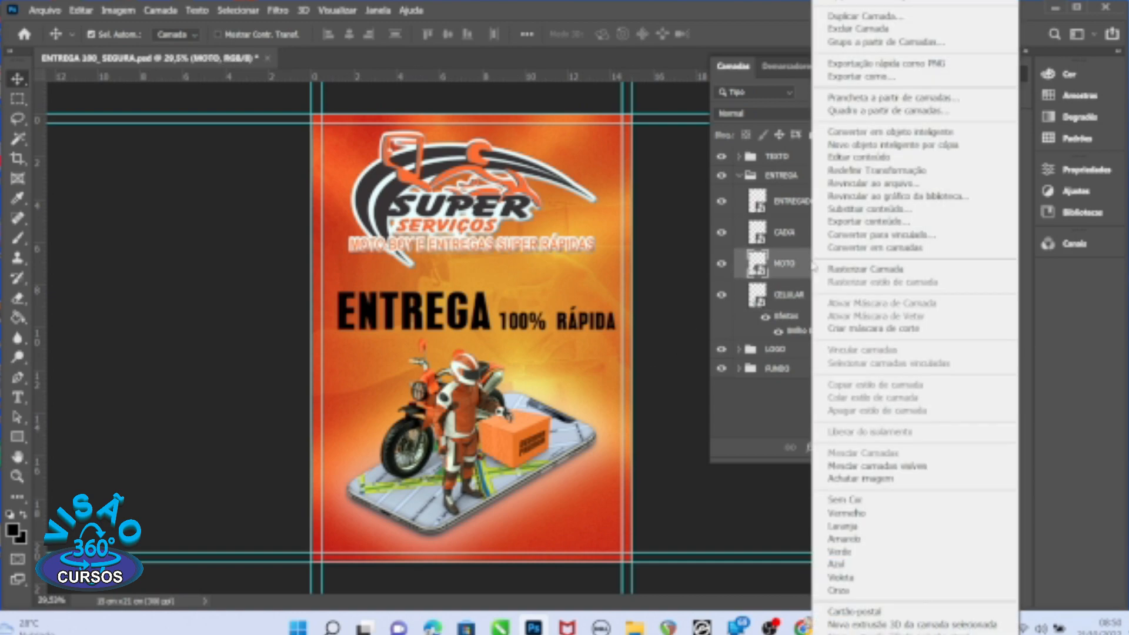
left_click(896, 2)
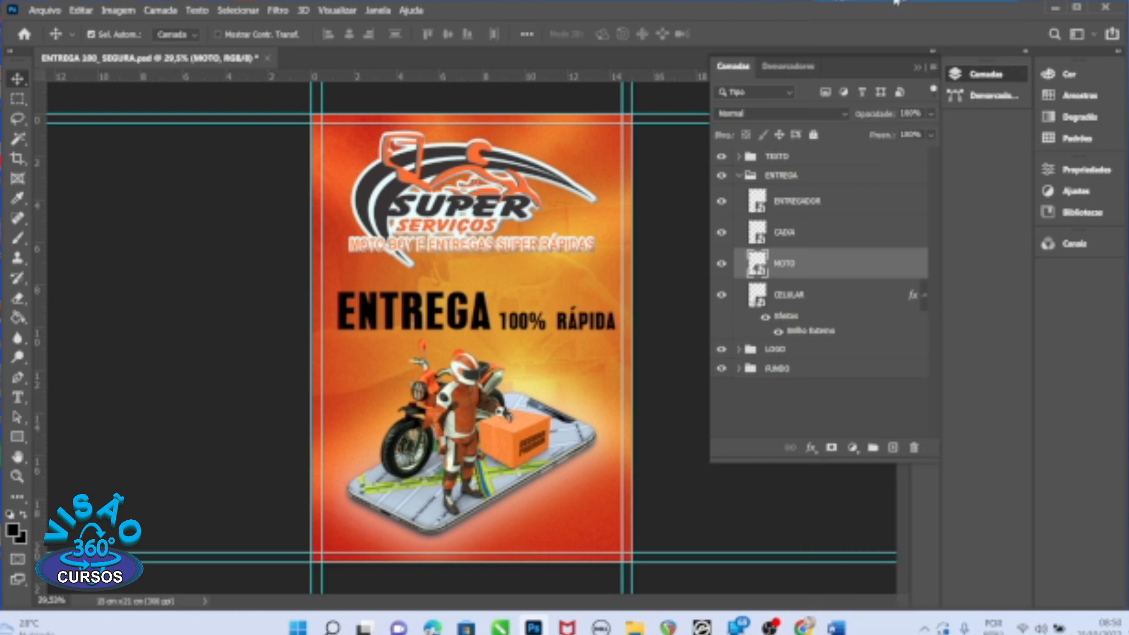
left_click_drag(656, 72, 900, 36)
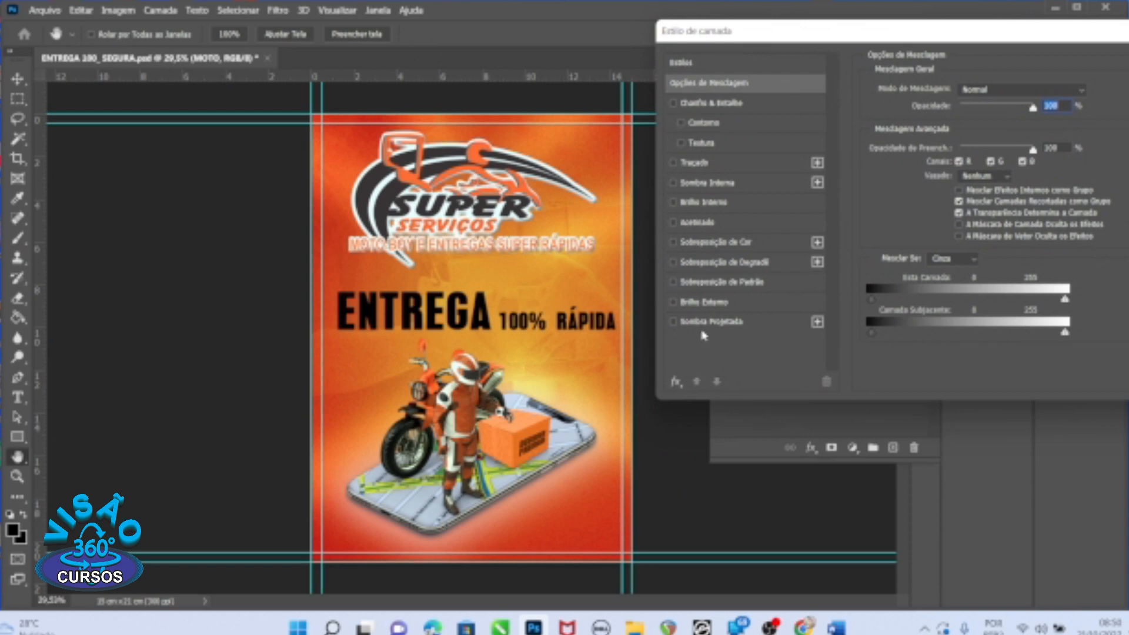
left_click(673, 322)
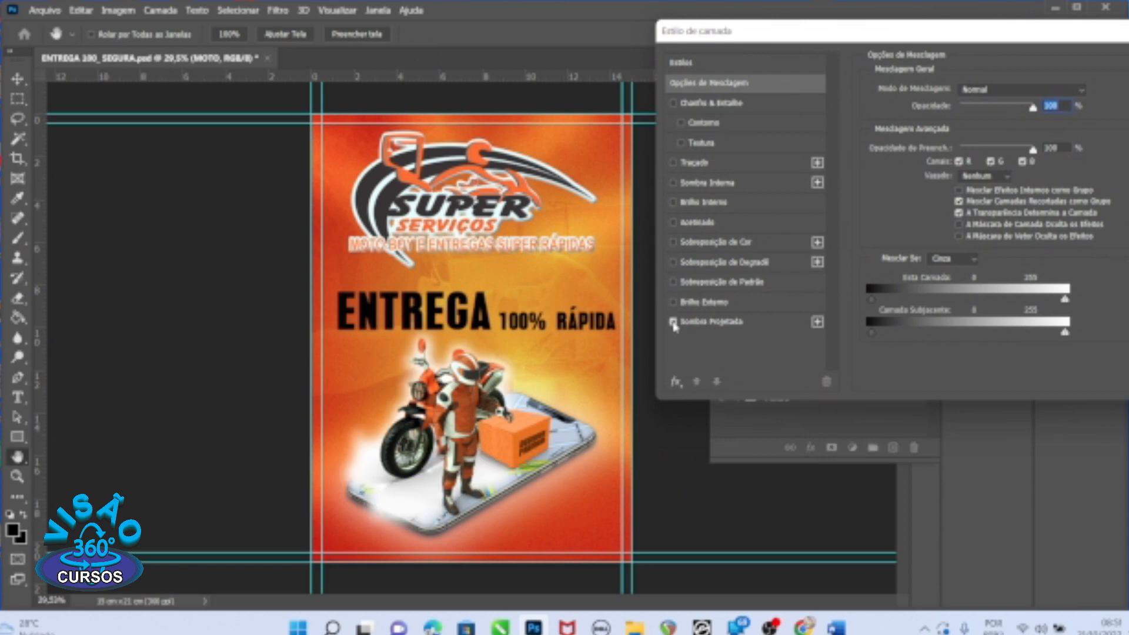
left_click(736, 324)
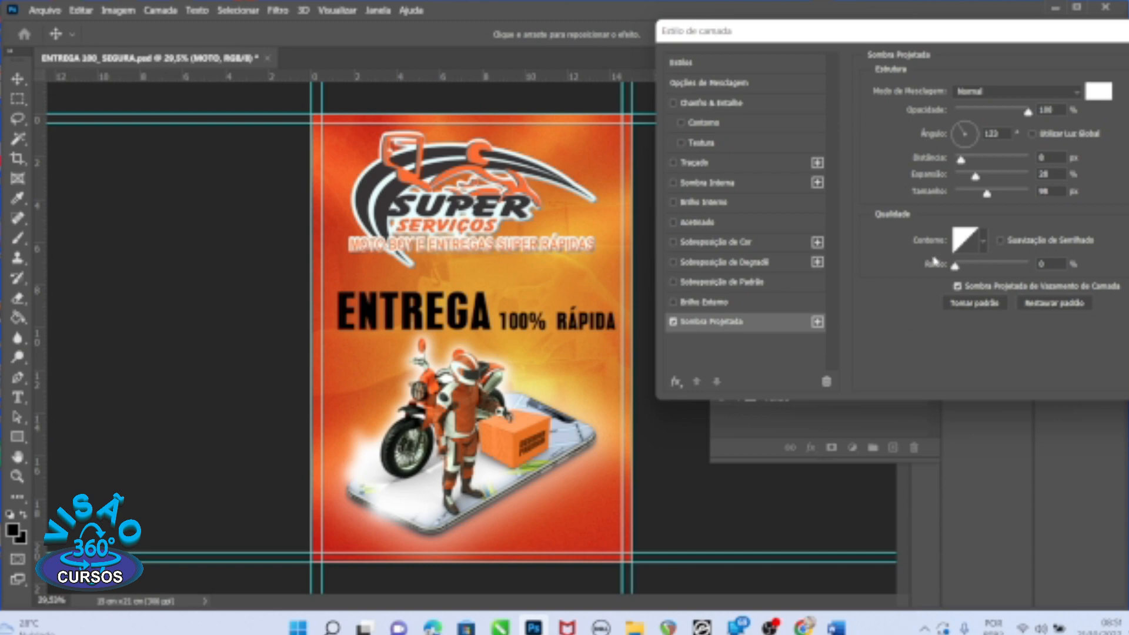
left_click(1062, 307)
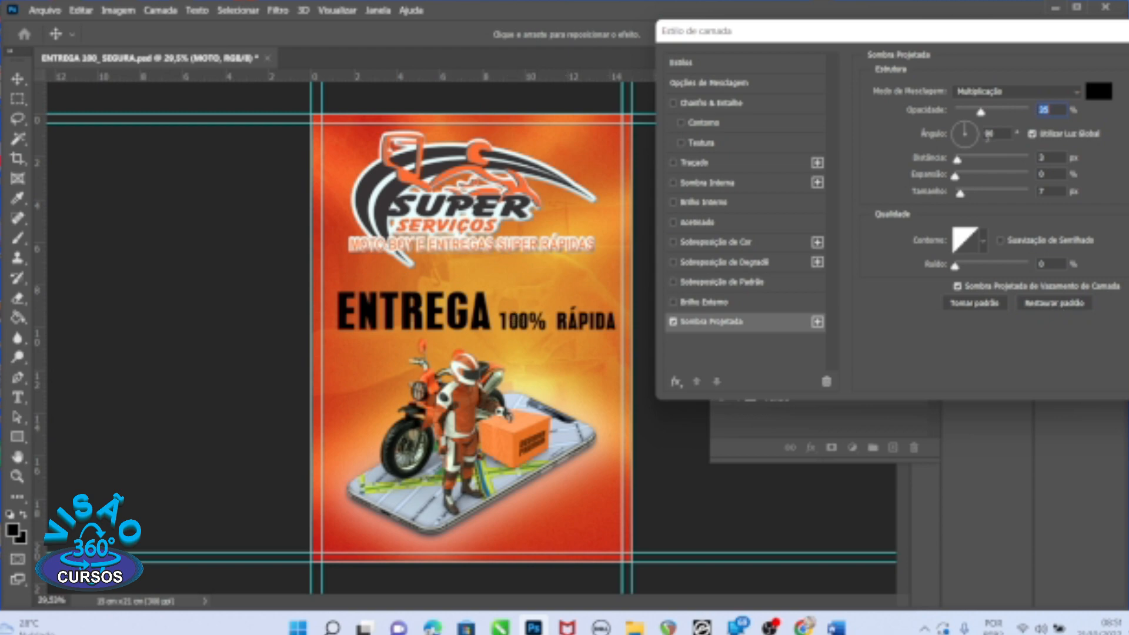
left_click_drag(974, 36, 939, 58)
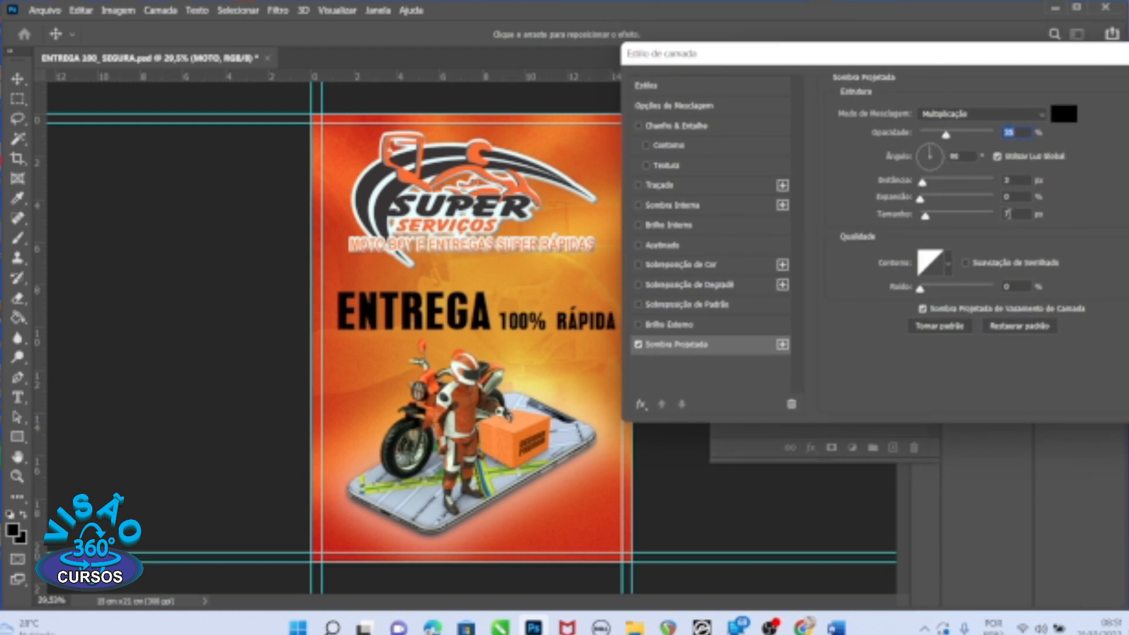
- Set the motorcycle shadow's blend mode to Normal and its distance to about 28 px, and apply the style
left_click(1044, 115)
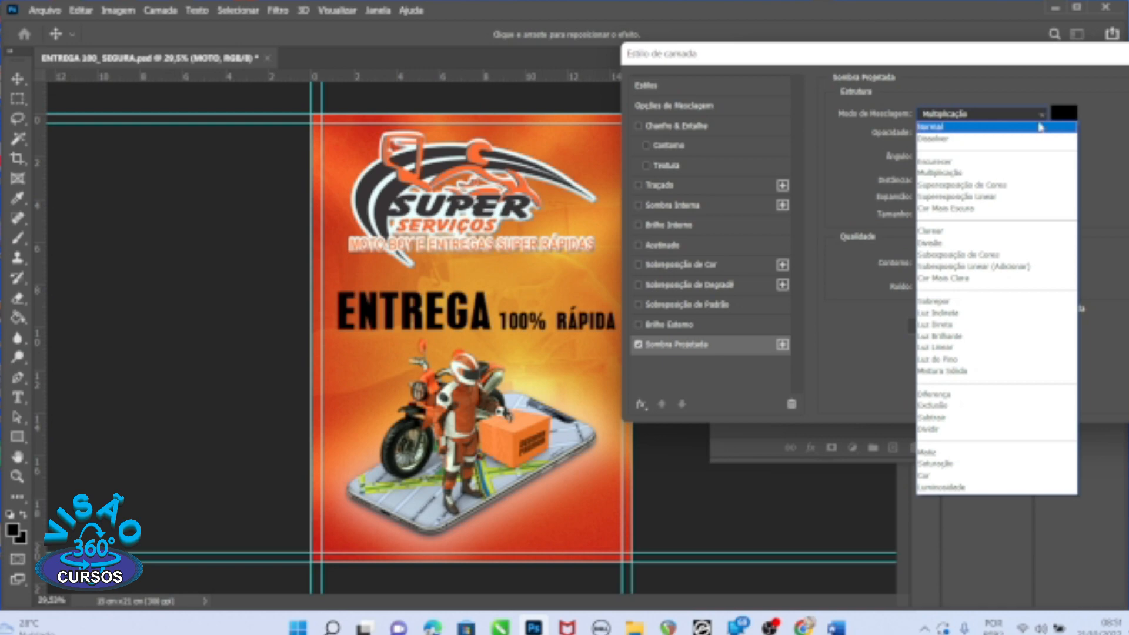
left_click(1042, 115)
left_click_drag(923, 183, 949, 182)
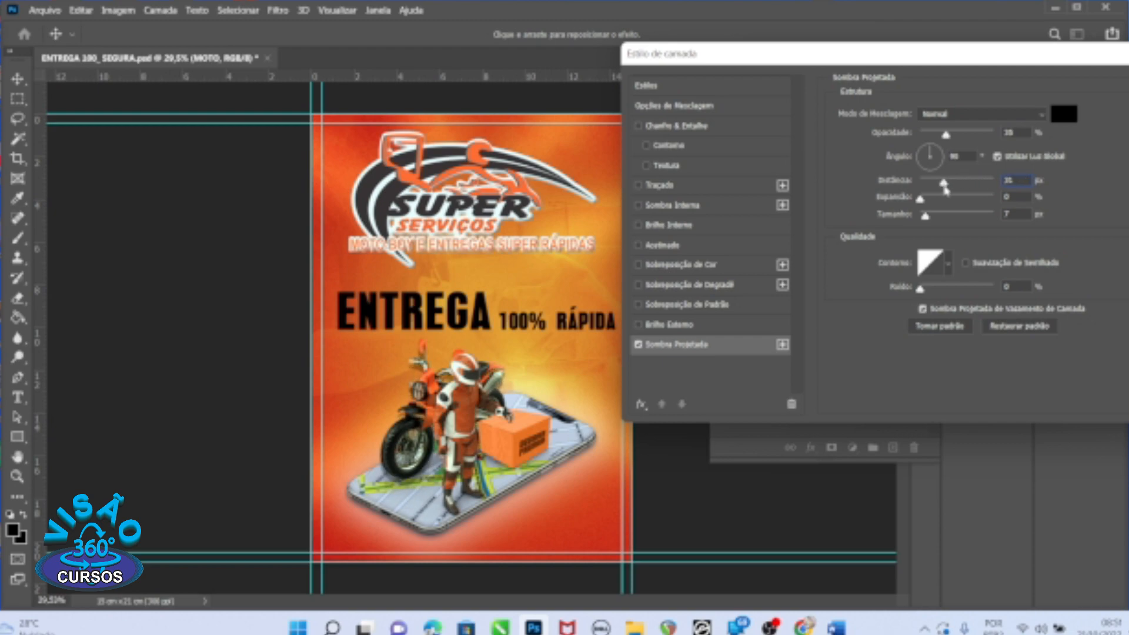
left_click_drag(947, 188, 942, 187)
left_click_drag(801, 63, 697, 34)
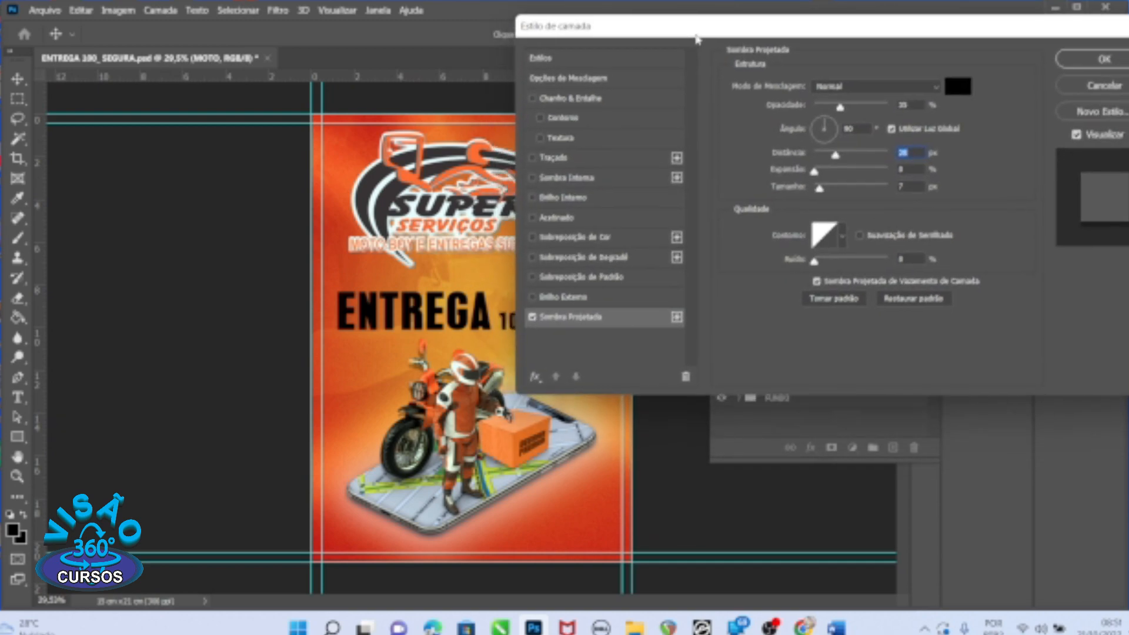
left_click(1091, 58)
- Select the delivery rider's ENTREGADOR layer, open its layer style and enable Sombra Projetada, showing its settings
scroll(405, 470, "up", 2)
scroll(406, 493, "up", 2)
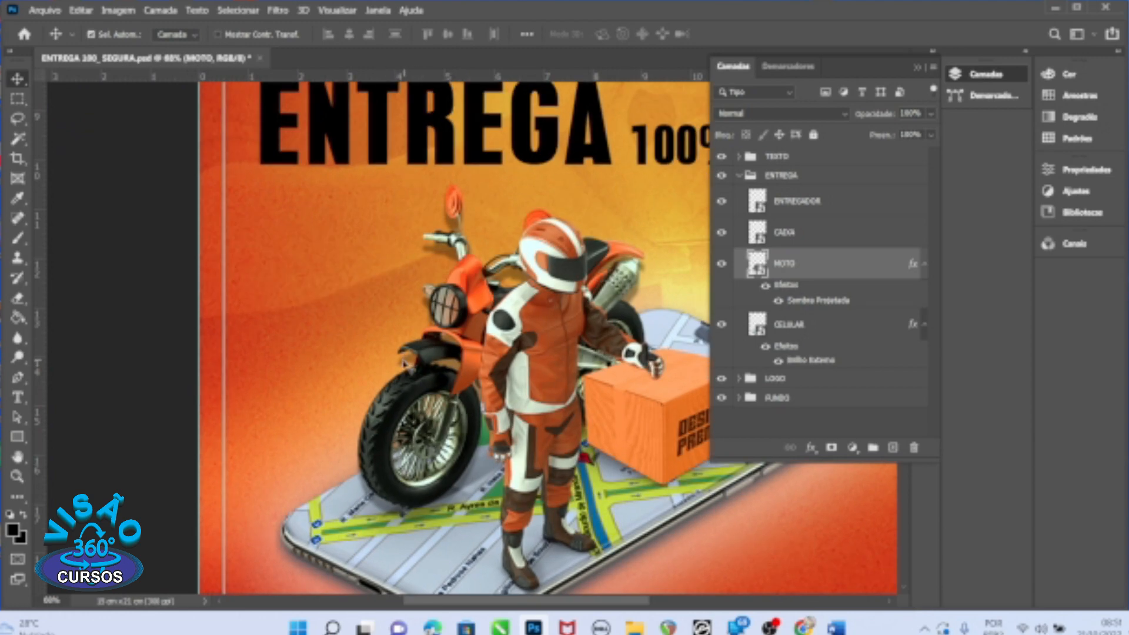
scroll(509, 321, "up", 1)
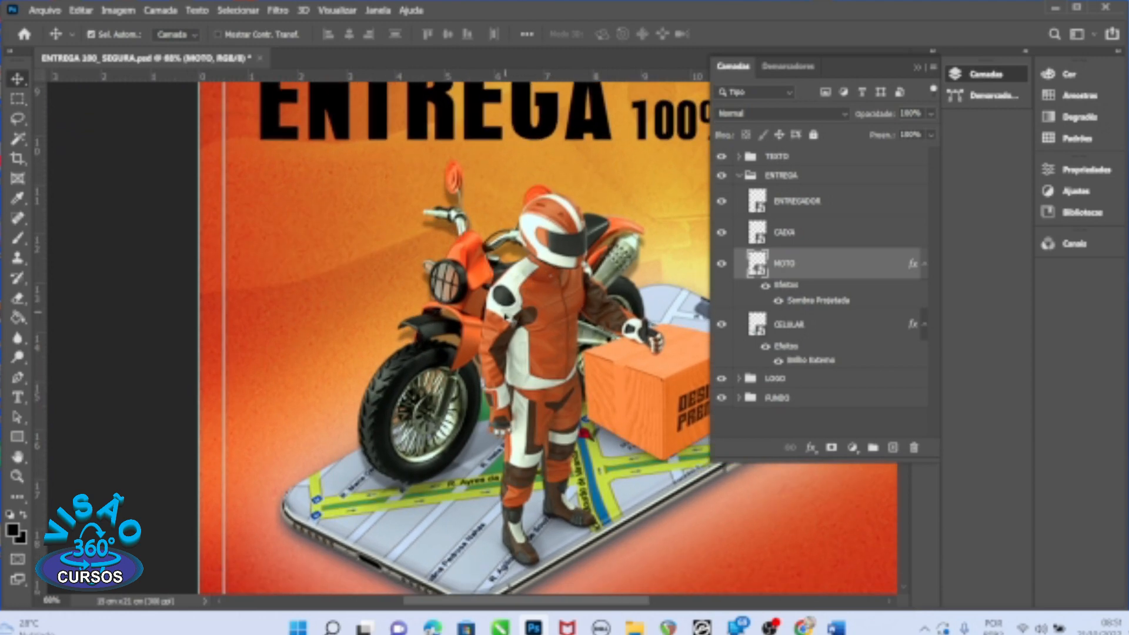
scroll(553, 385, "down", 1)
scroll(638, 366, "up", 1)
key("ctrl")
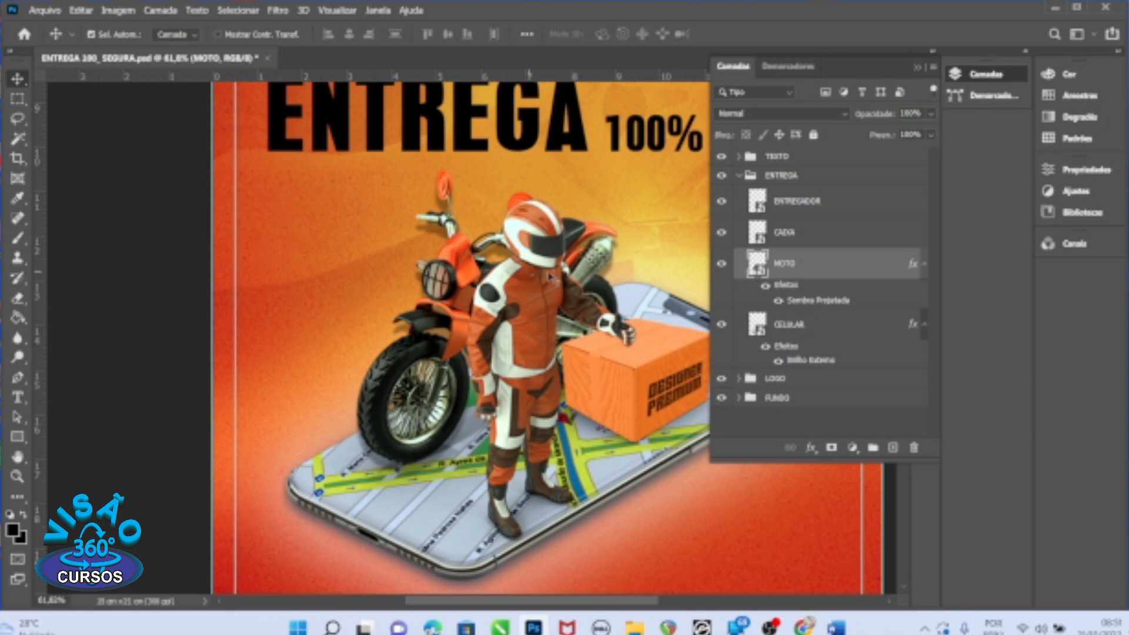
left_click(505, 318, "ctrl")
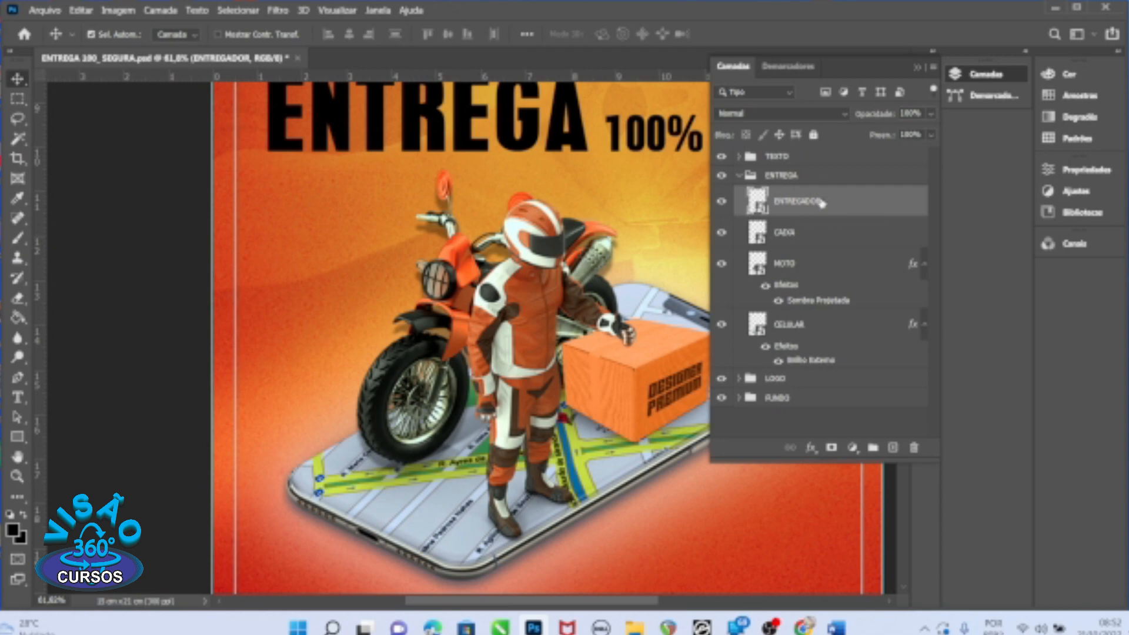
right_click(822, 203)
left_click(924, 3)
left_click_drag(677, 31, 914, 52)
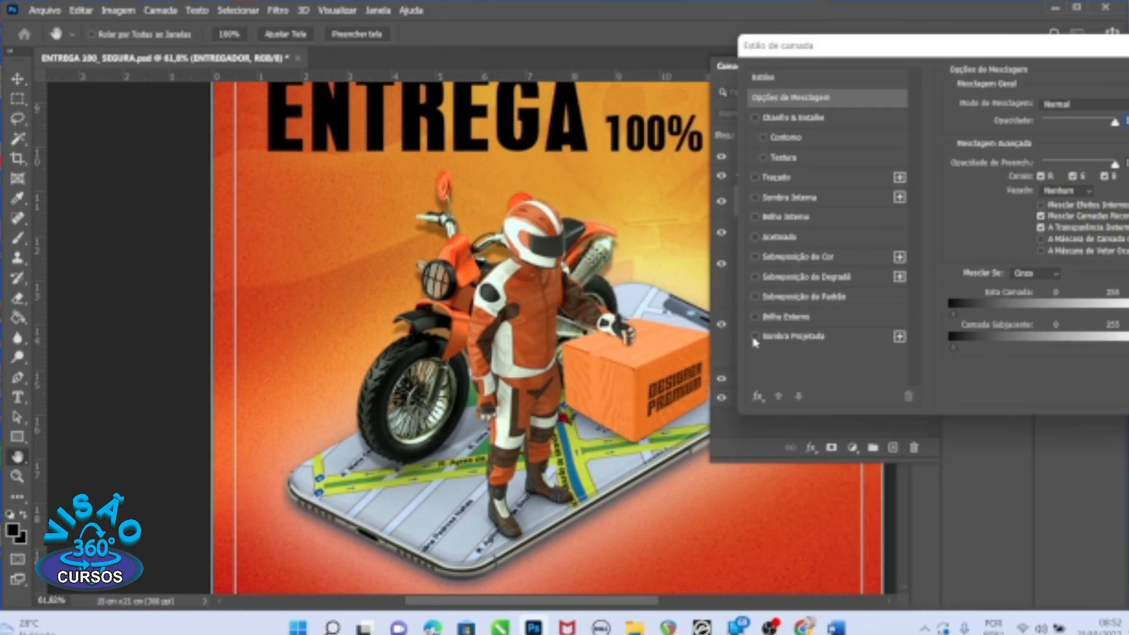
left_click(755, 338)
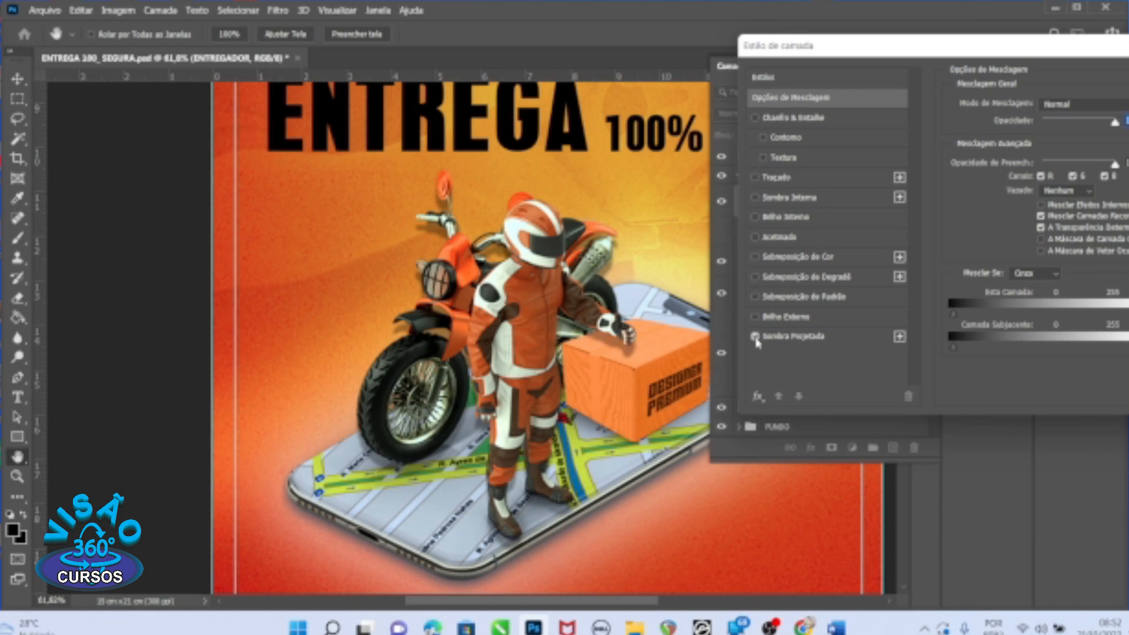
left_click(821, 337)
- Set the angle of the rider's drop shadow to about 15° and apply the style
left_click_drag(1055, 58, 835, 58)
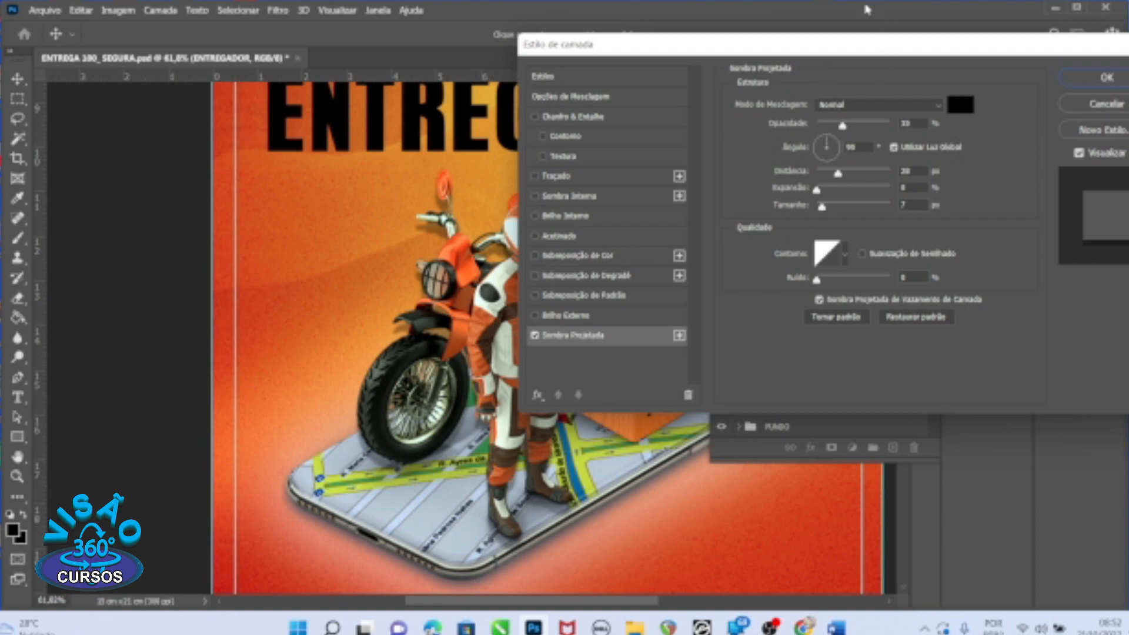
left_click_drag(840, 49, 1010, 75)
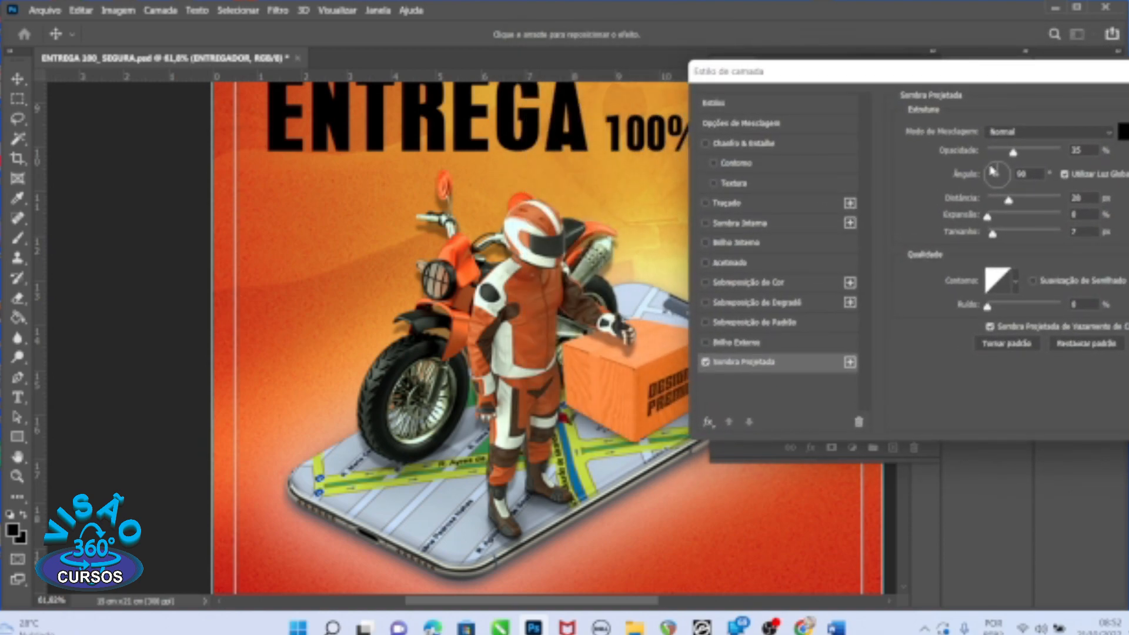
left_click_drag(992, 171, 1020, 186)
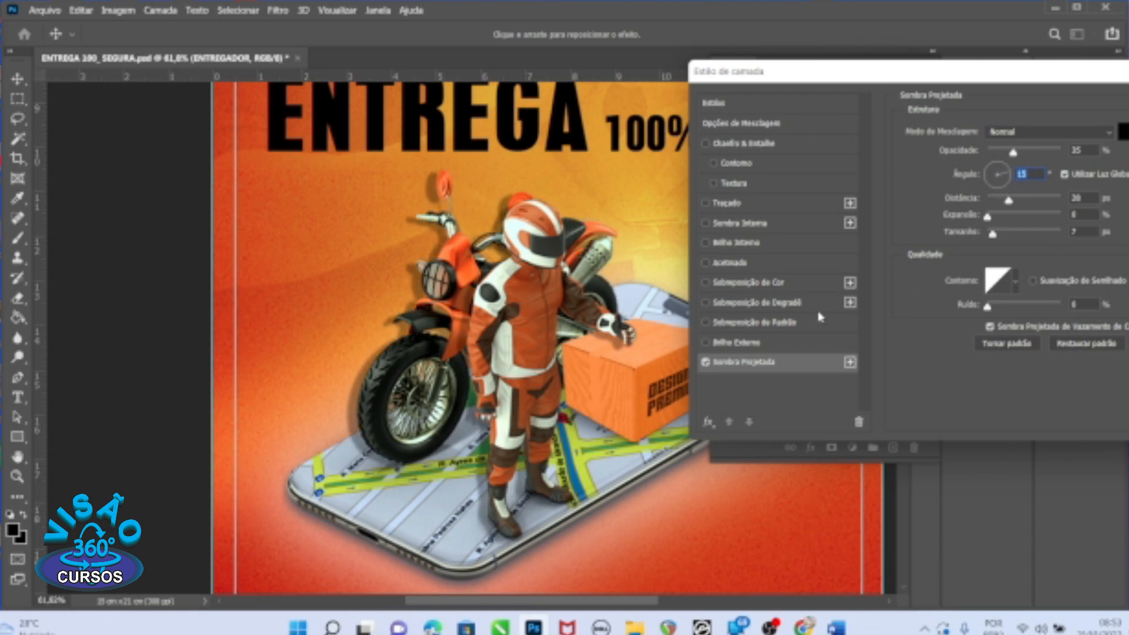
left_click_drag(1036, 66, 882, 70)
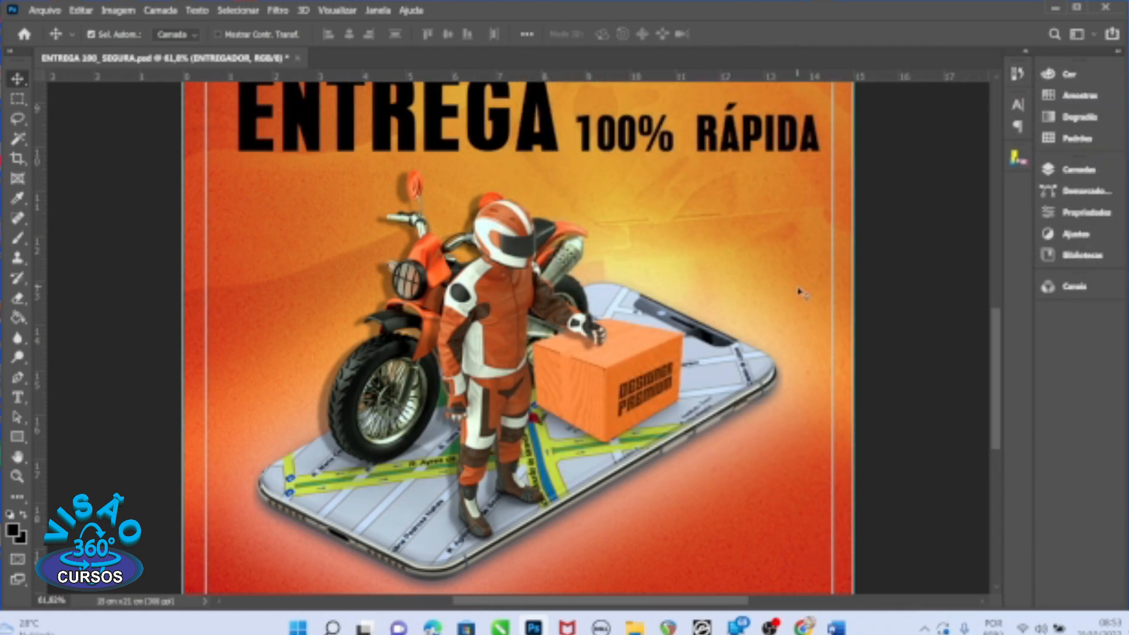
- Copy the layer style of the ENTREGADOR layer and paste it onto the CAIXA layer
key("F7")
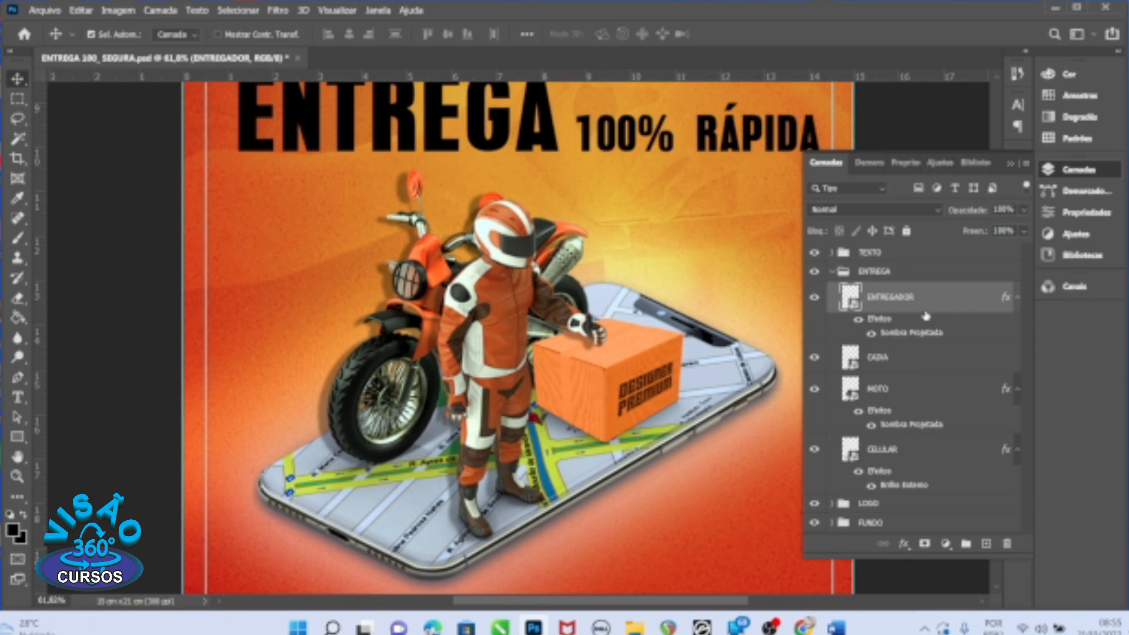
right_click(910, 306)
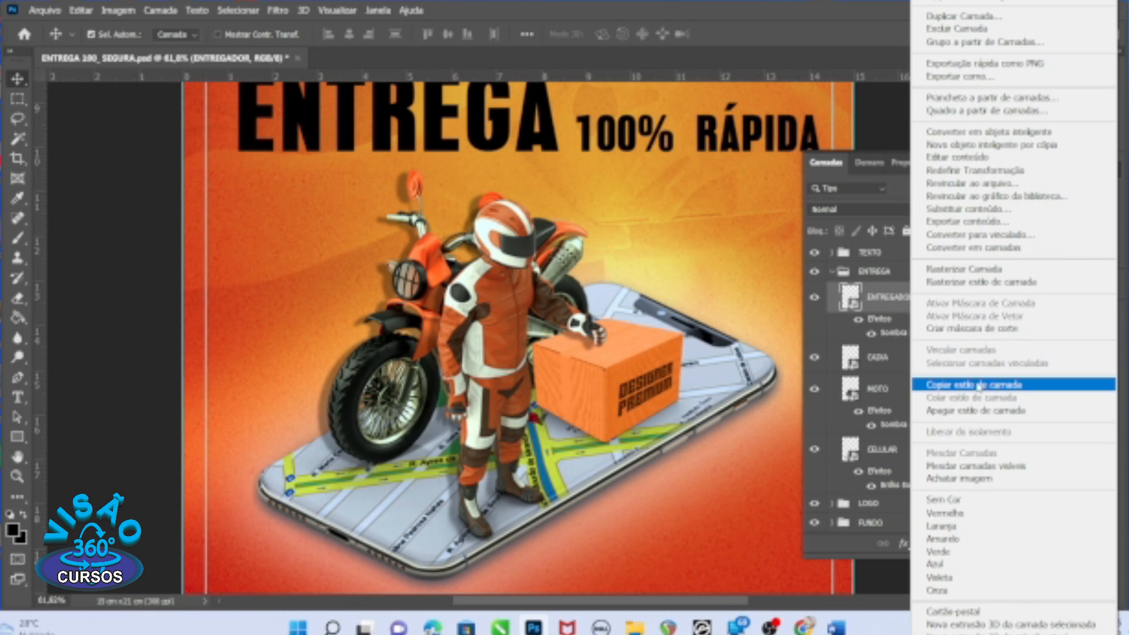
left_click(971, 386)
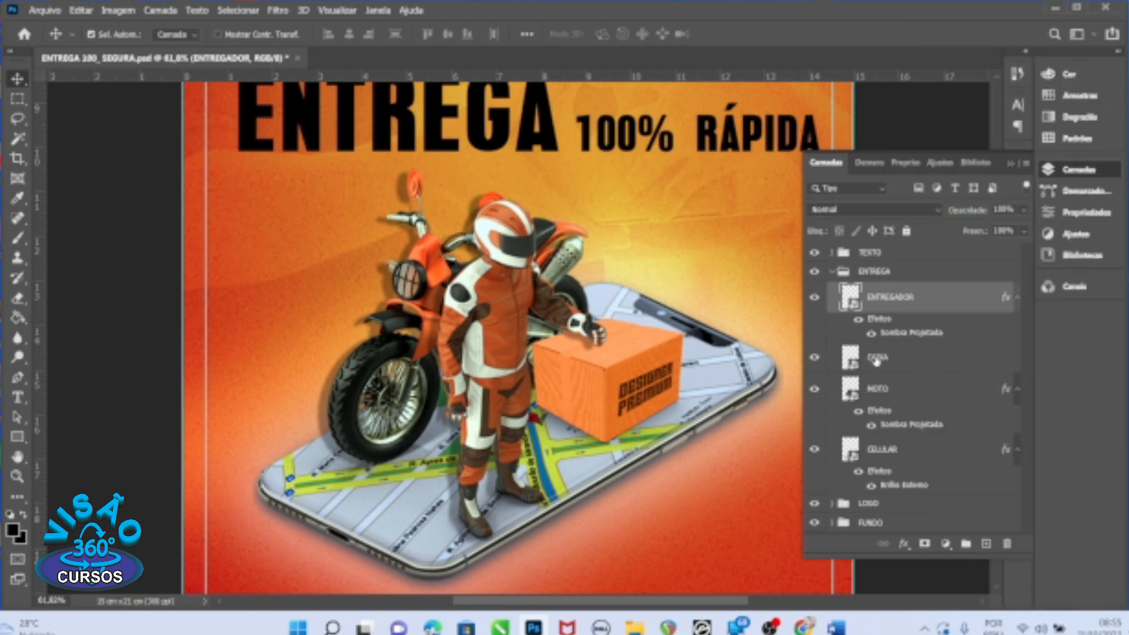
left_click(888, 362)
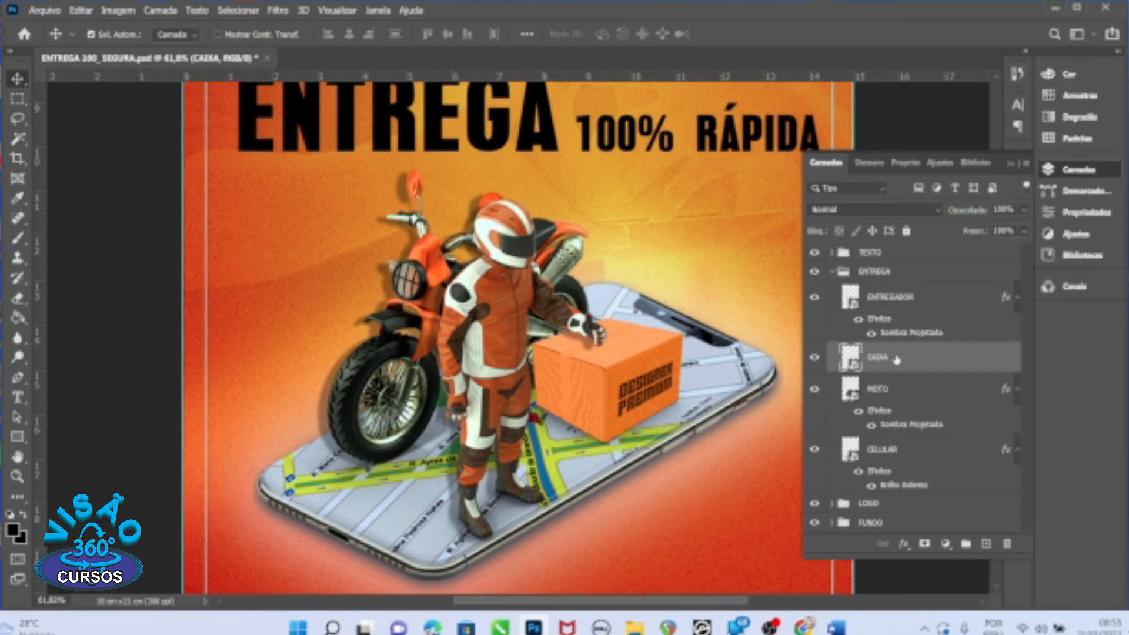
right_click(896, 360)
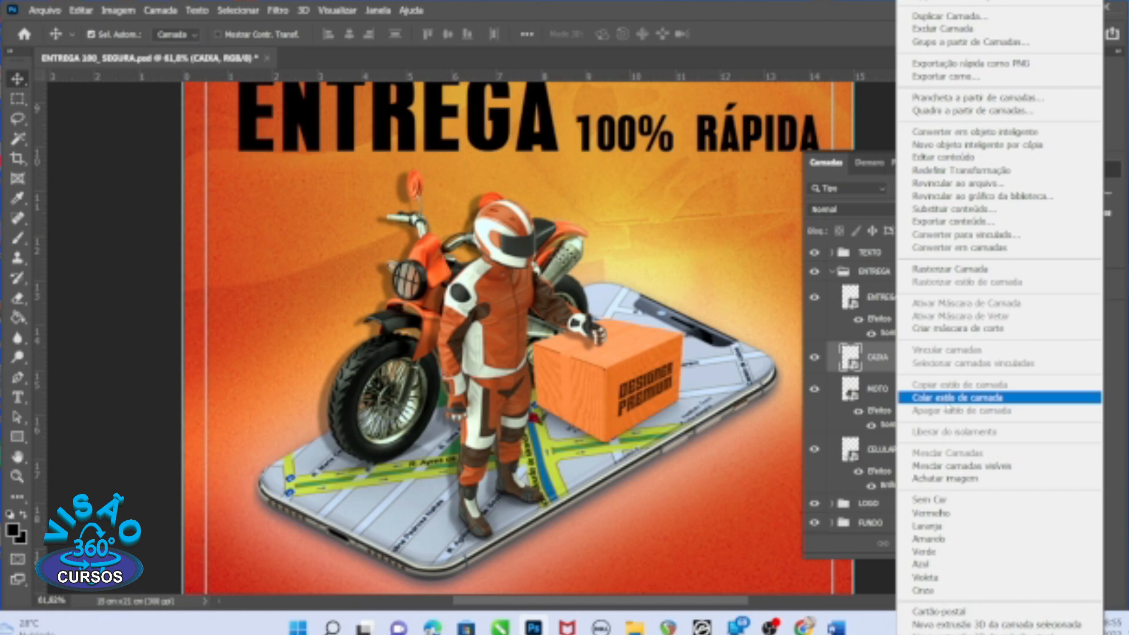
left_click(949, 401)
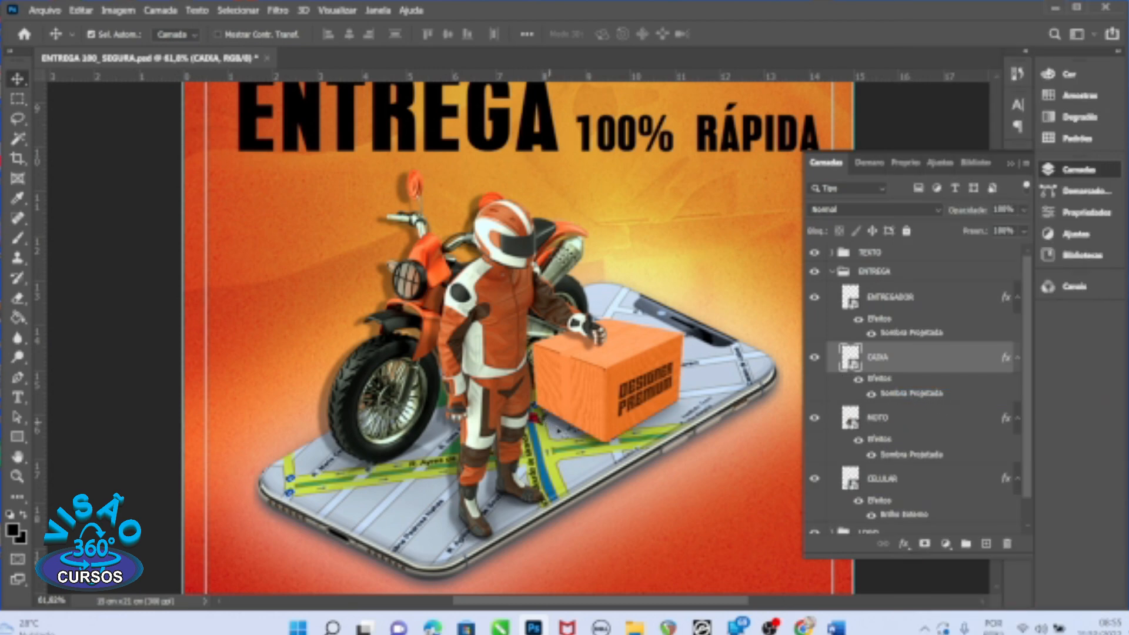
- Collapse the ENTREGA group, expand the TEXTO group and select the ENTREGA text layer
scroll(677, 419, "up", 5)
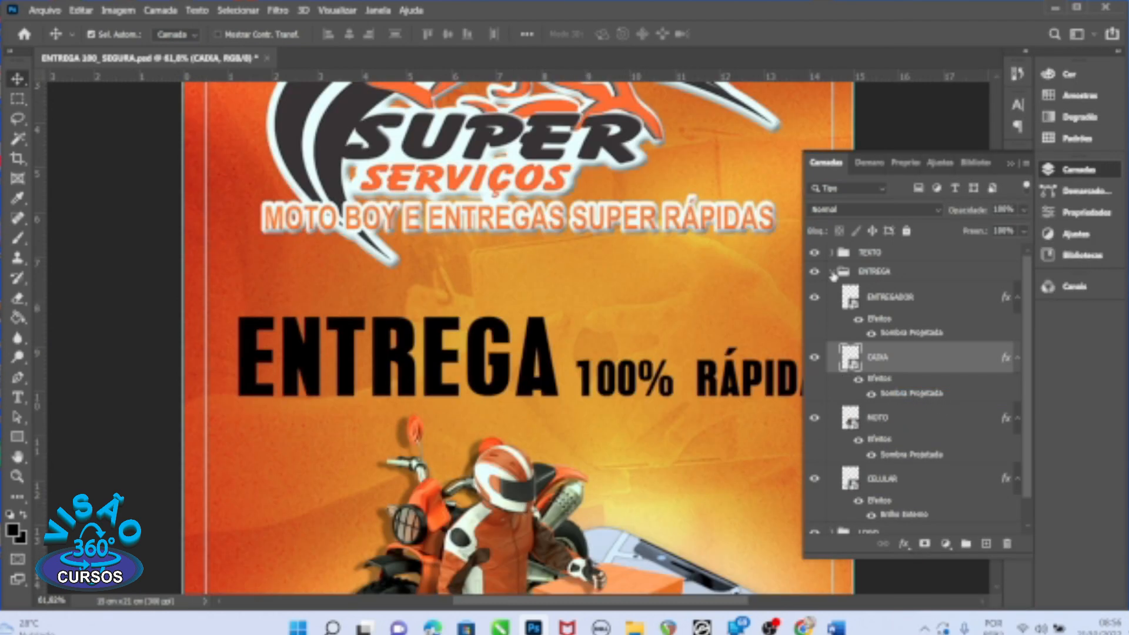
left_click(832, 272)
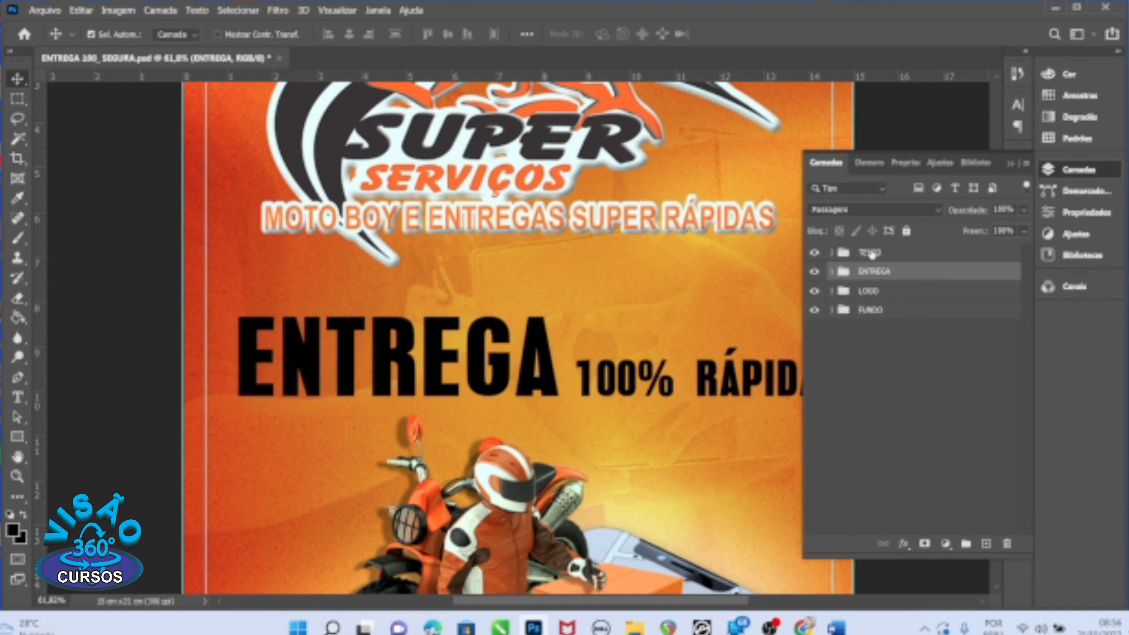
left_click(831, 252)
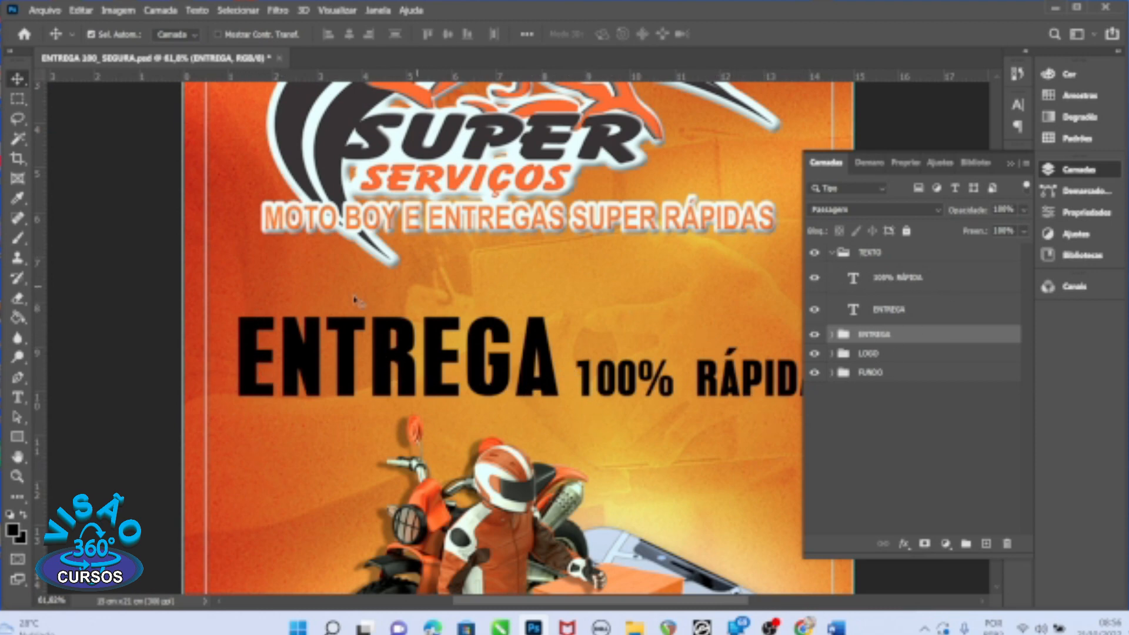
left_click(906, 317)
right_click(903, 318)
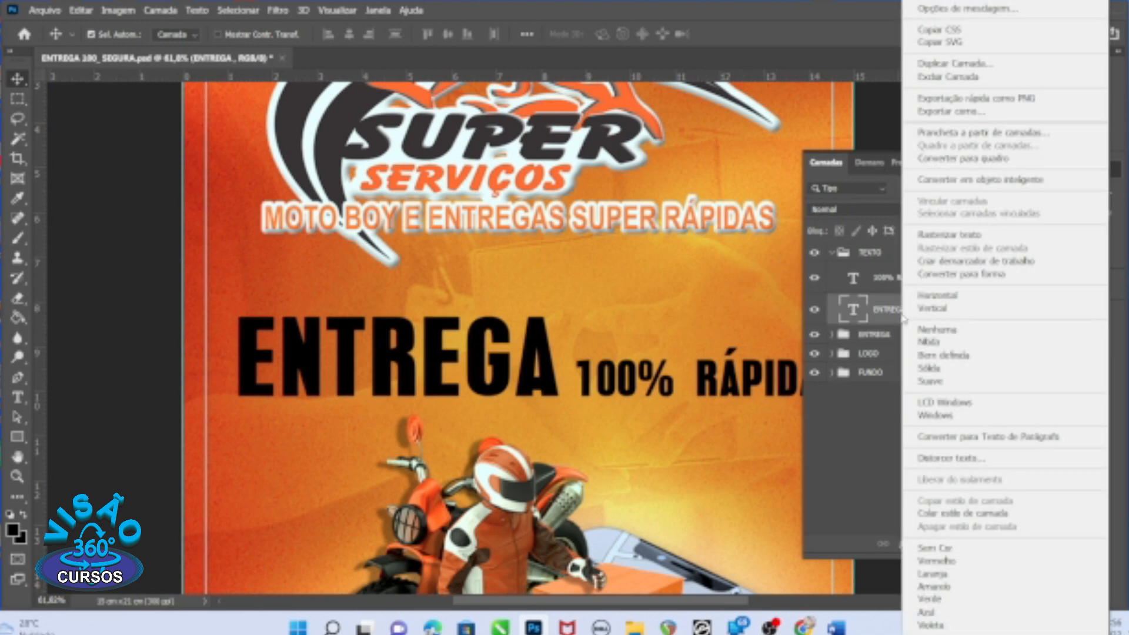
left_click(1014, 12)
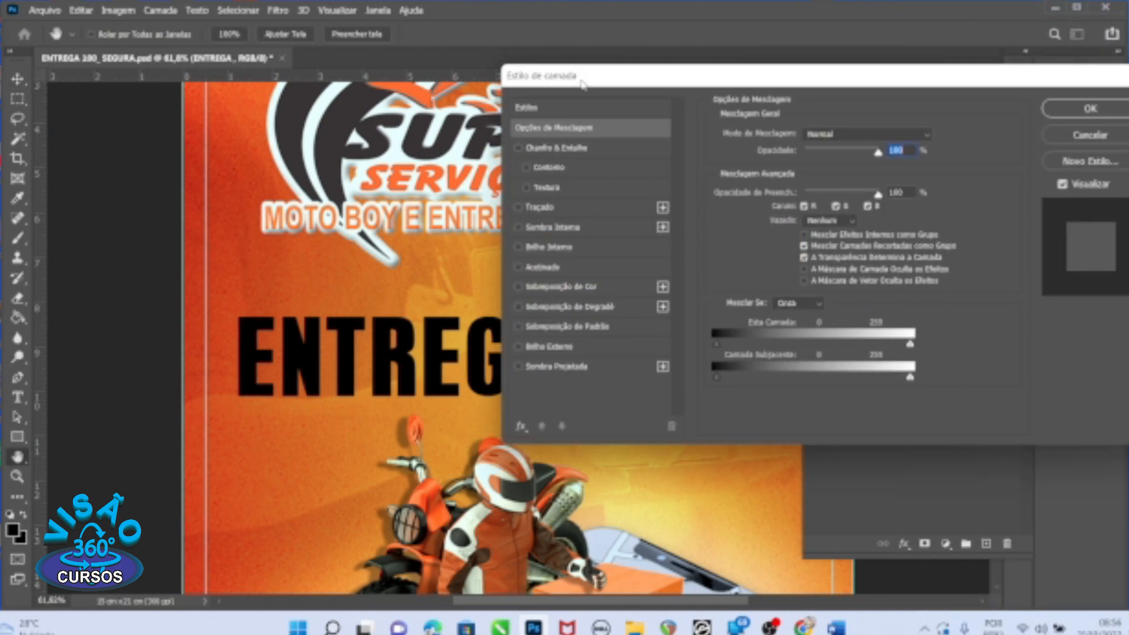
left_click_drag(585, 153, 656, 99)
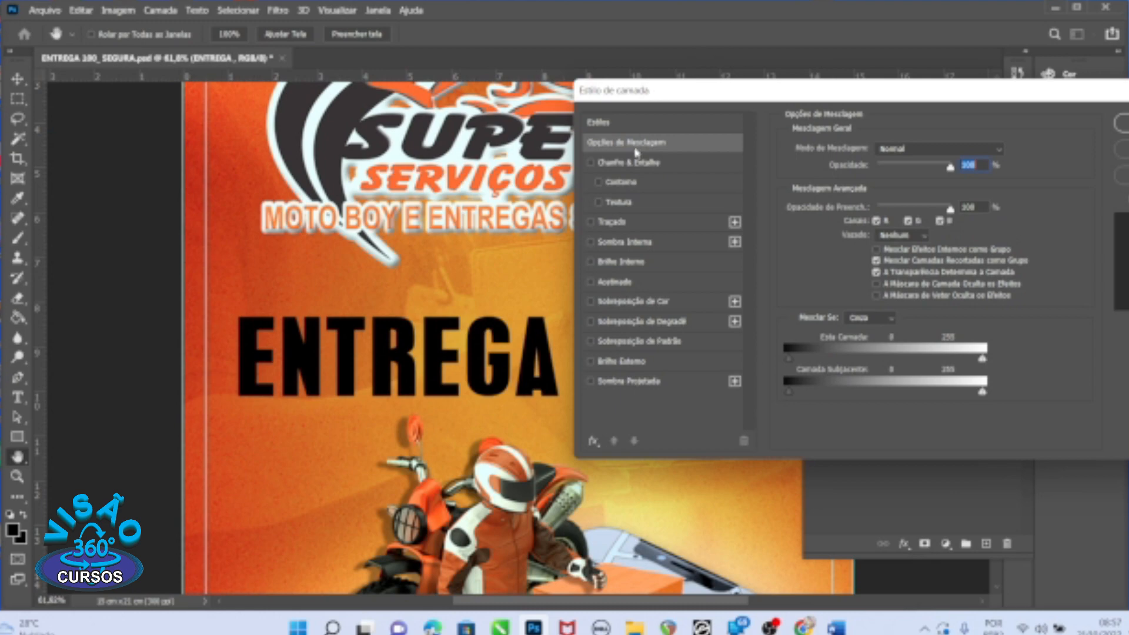
left_click(593, 163)
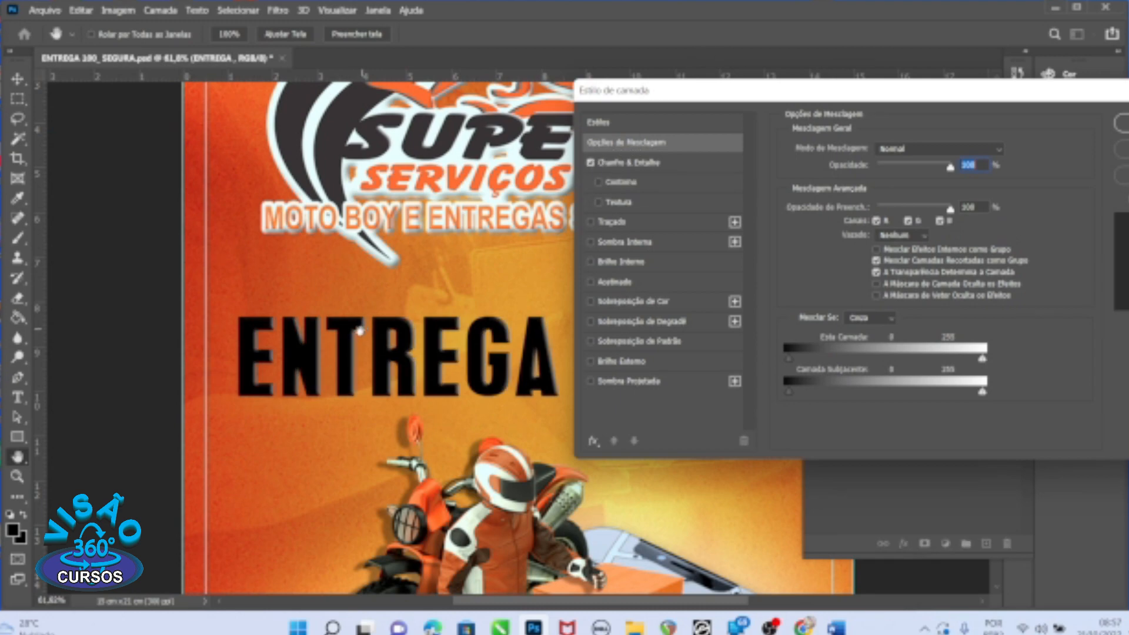
left_click(591, 165)
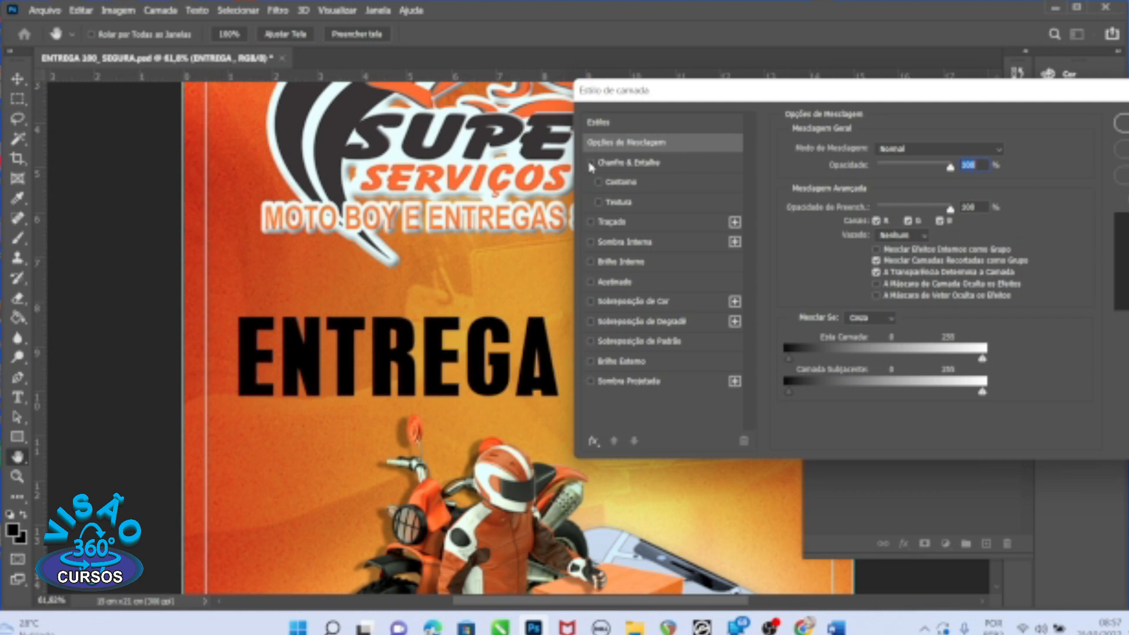
left_click(591, 165)
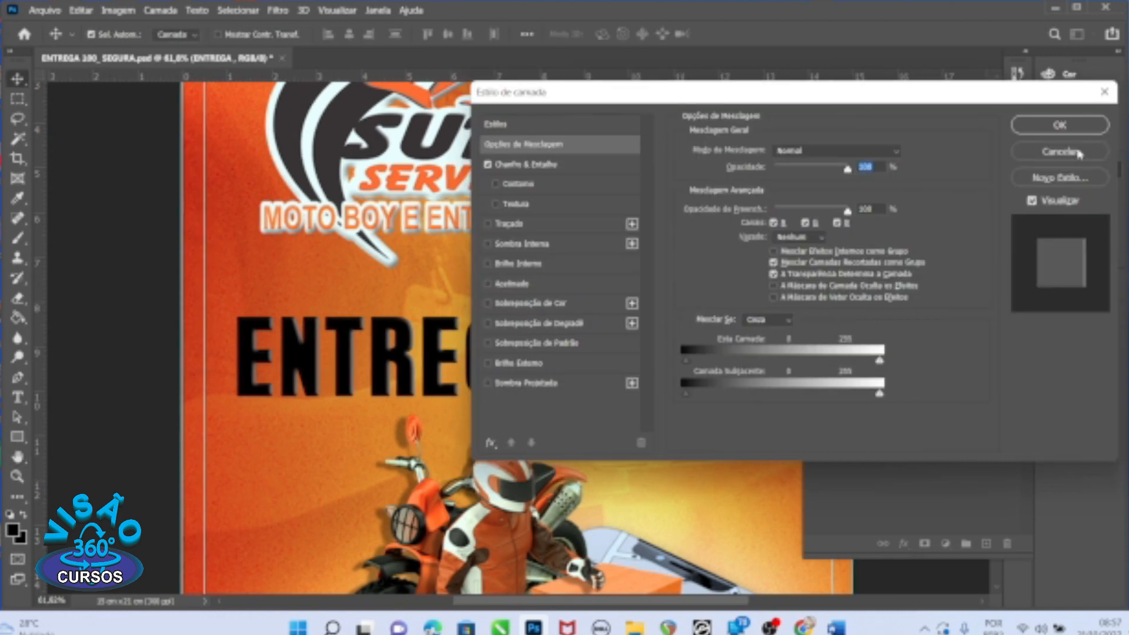
key("Return")
- Open the layer style of the ENTREGA text layer and enable Chanfro & Entalhe, showing its settings
scroll(468, 403, "up", 4)
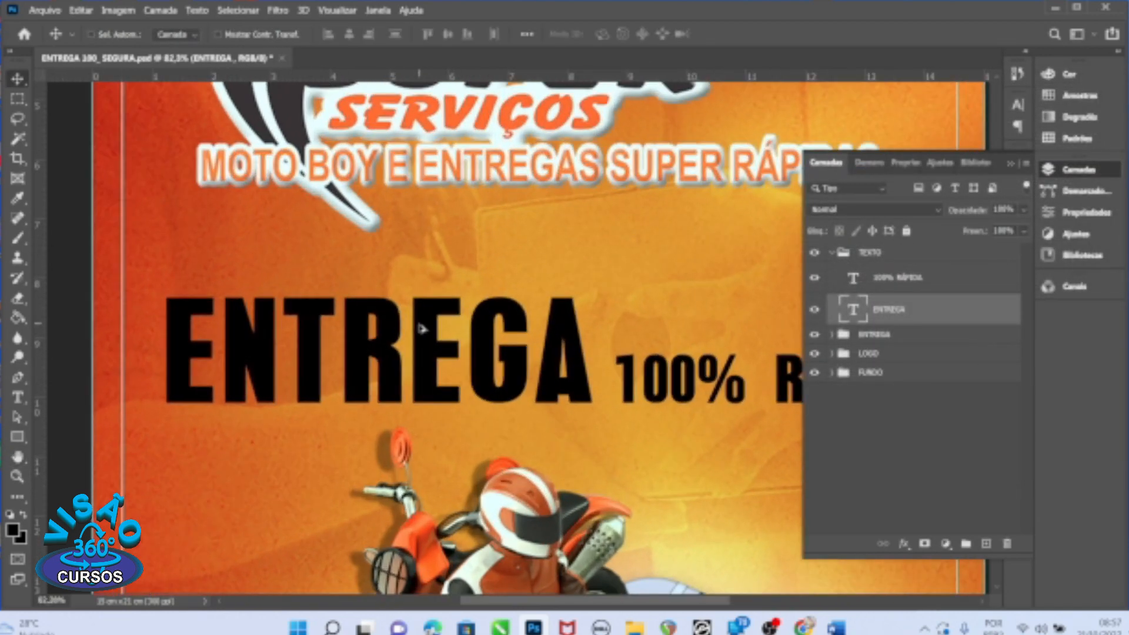
left_click_drag(669, 600, 687, 600)
right_click(872, 349)
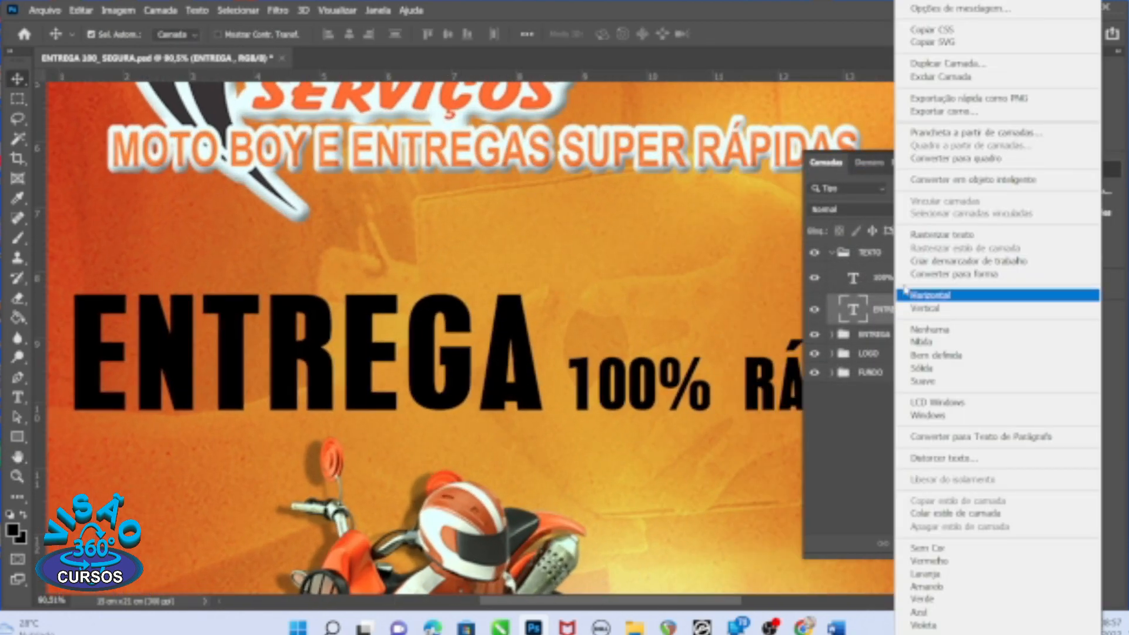
right_click(877, 312)
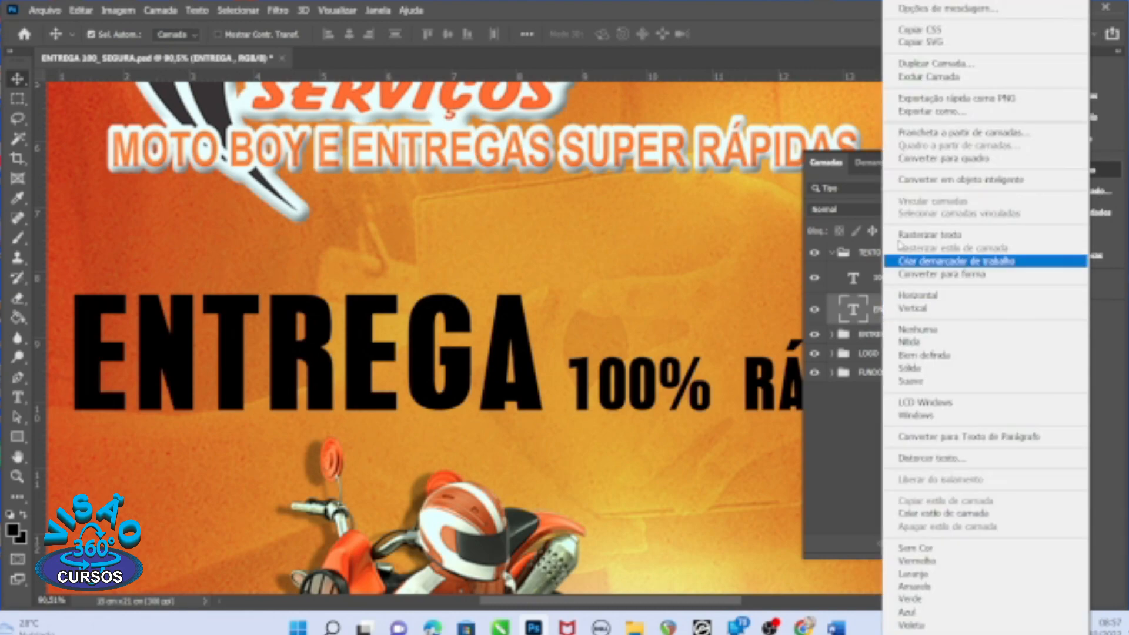
left_click(957, 8)
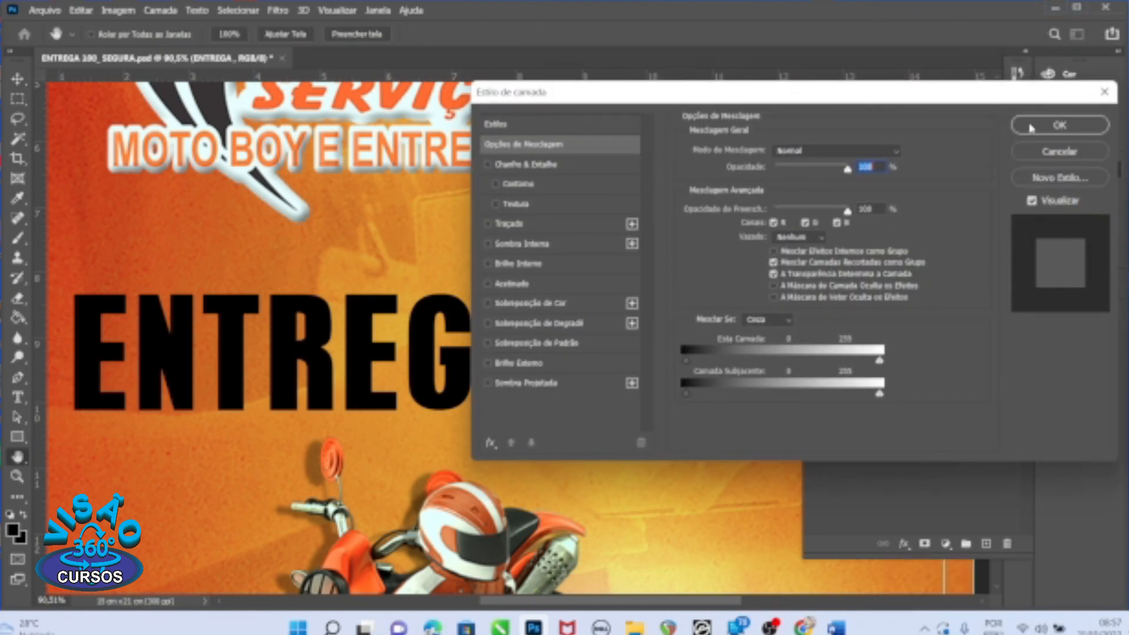
left_click_drag(780, 106, 823, 129)
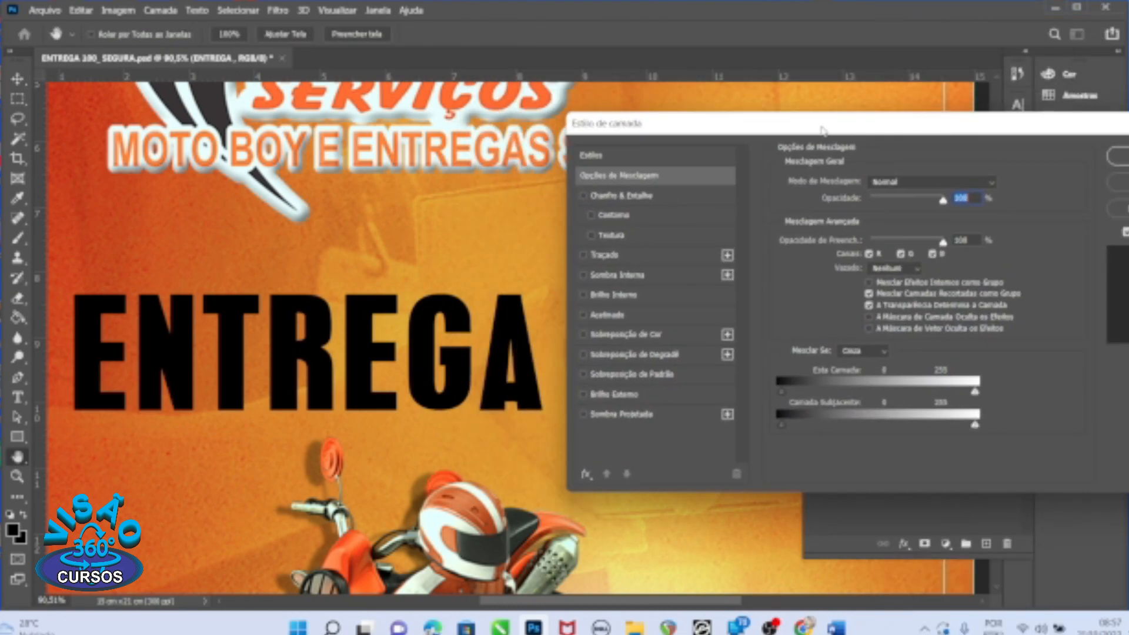
left_click(585, 196)
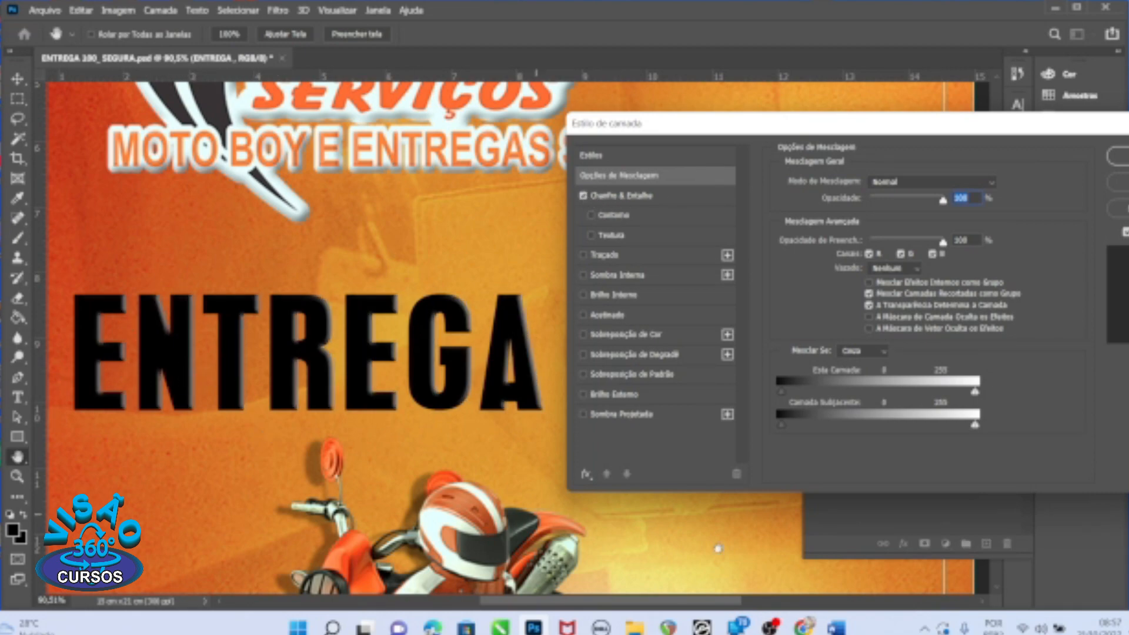
left_click(626, 196)
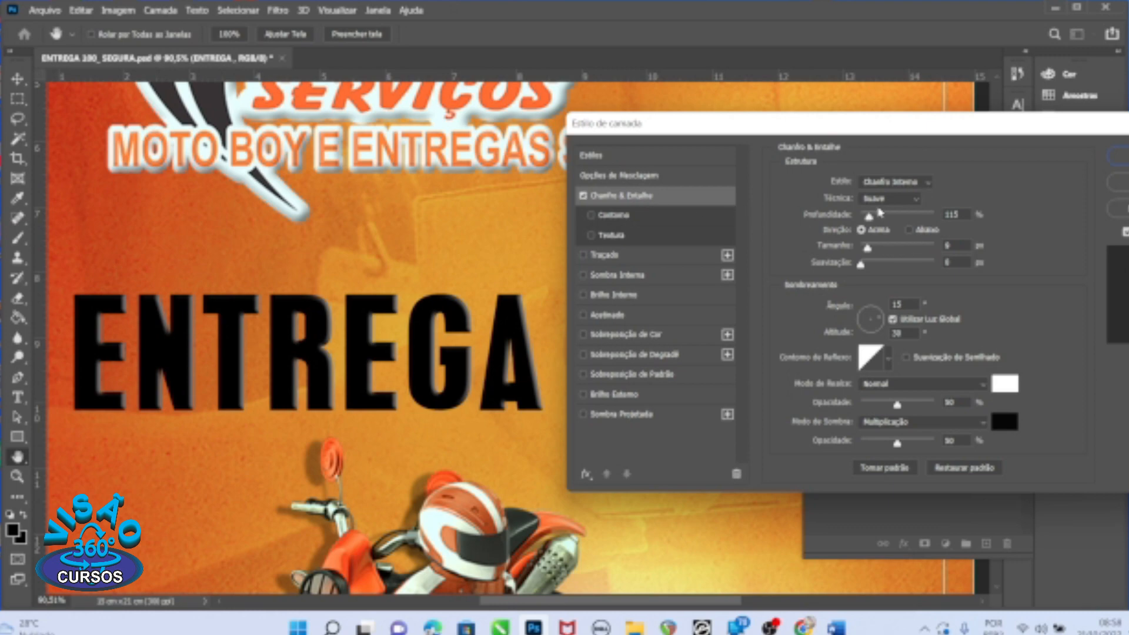
- Set the bevel's depth to about 761%, its size to about 13 px and its highlight opacity to about 56%
left_click_drag(872, 218, 894, 218)
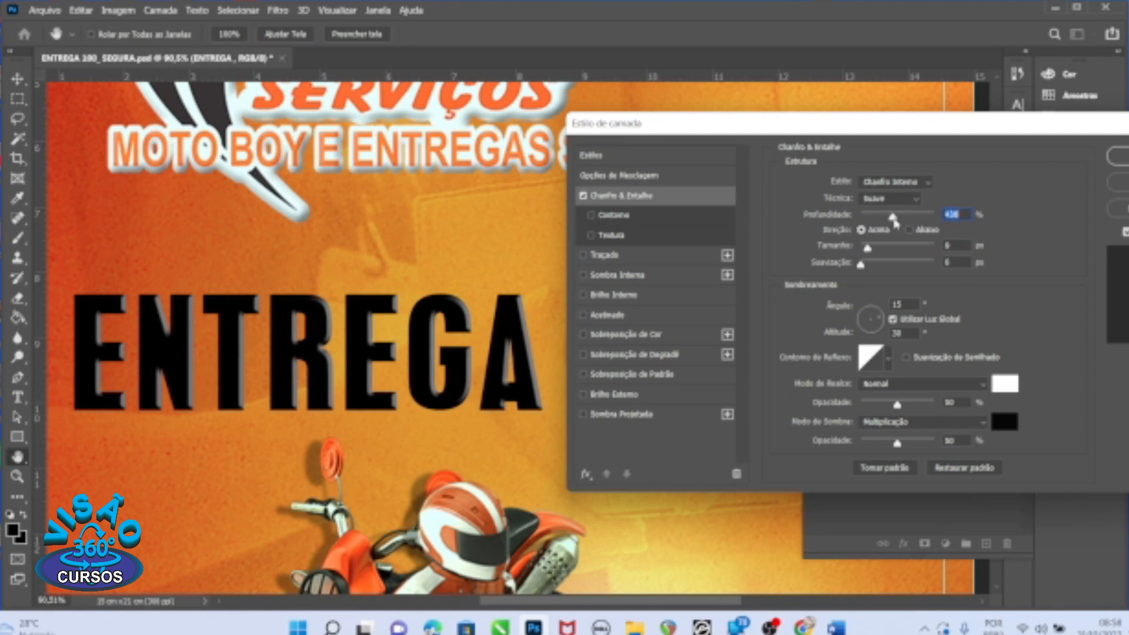
left_click_drag(892, 218, 917, 219)
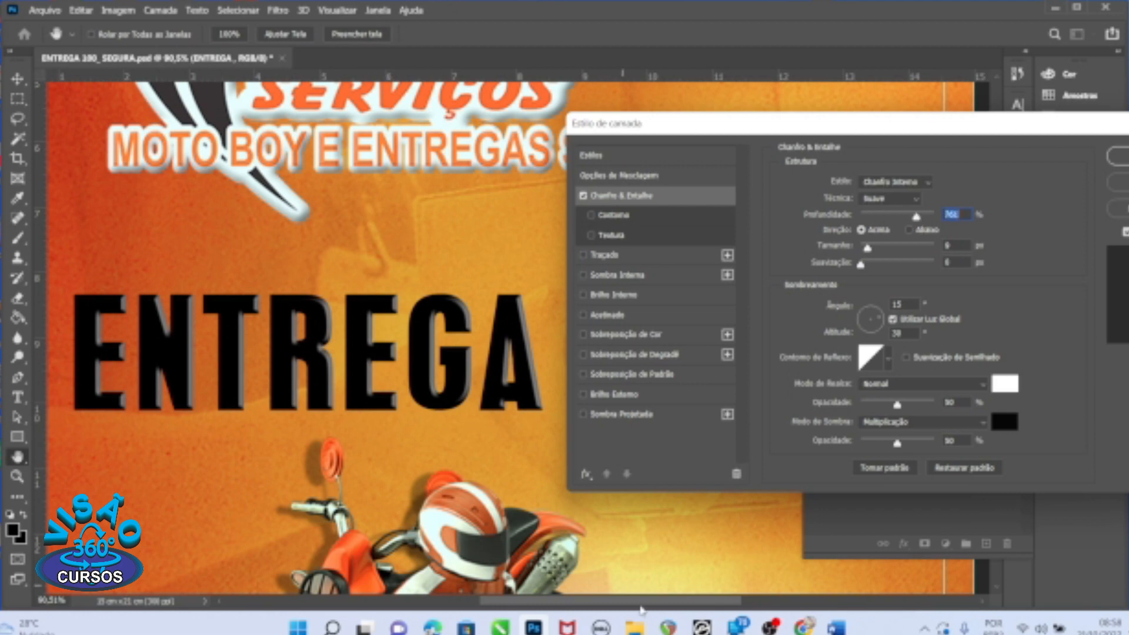
left_click_drag(867, 247, 869, 249)
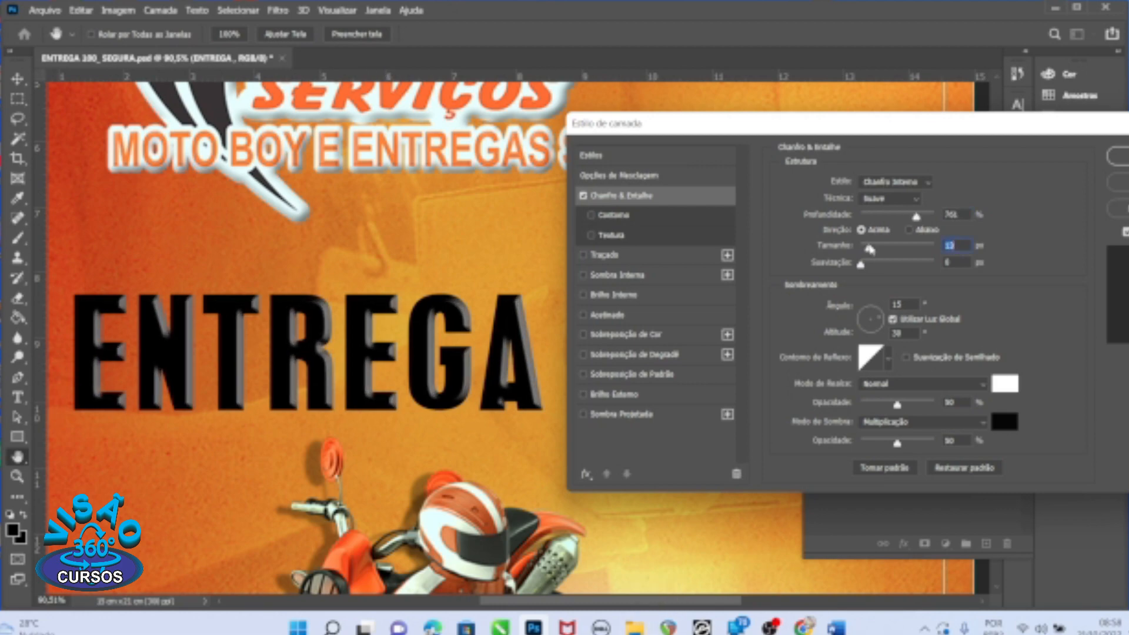
left_click_drag(897, 404, 902, 406)
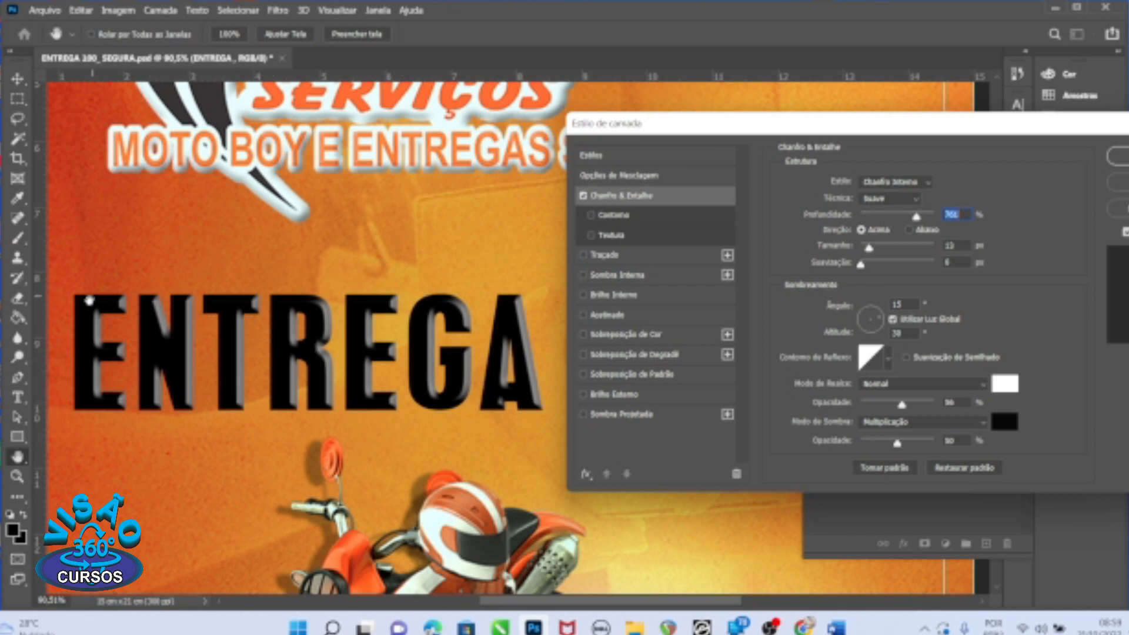
- Add a Traçado effect to the ENTREGA text with colour ffffff and a size of about 5 px
left_click(585, 256)
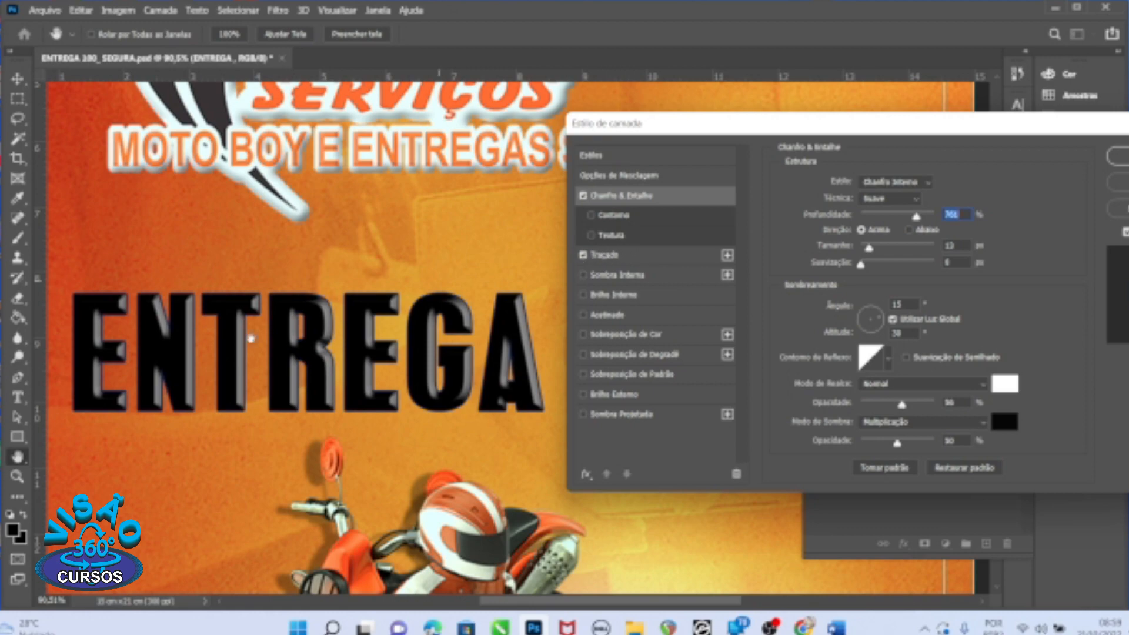
left_click(616, 258)
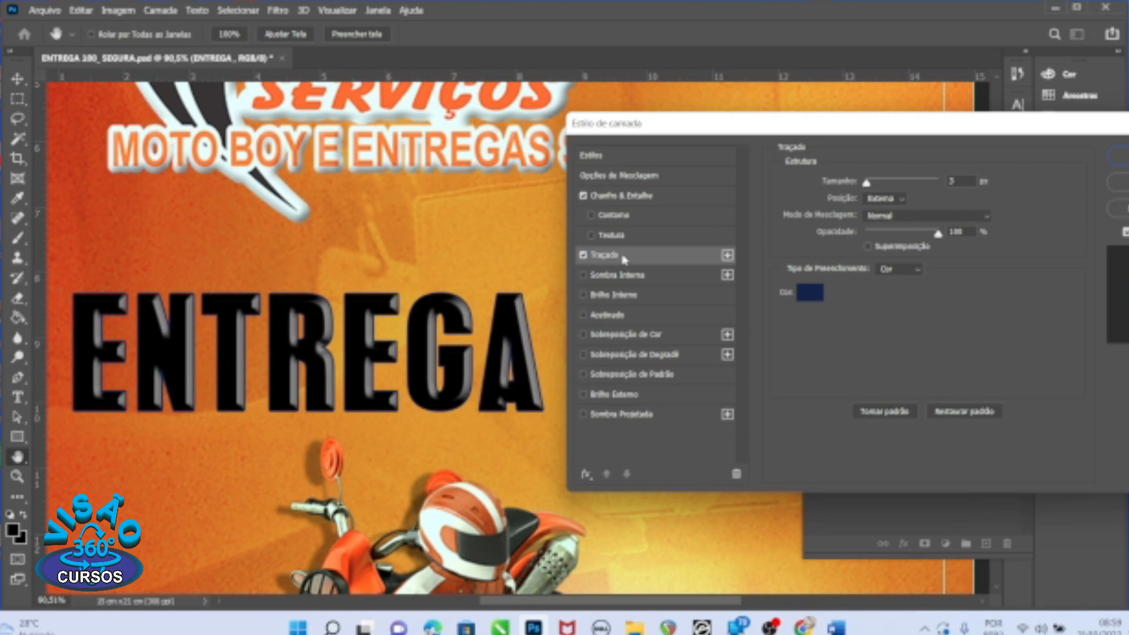
left_click(809, 292)
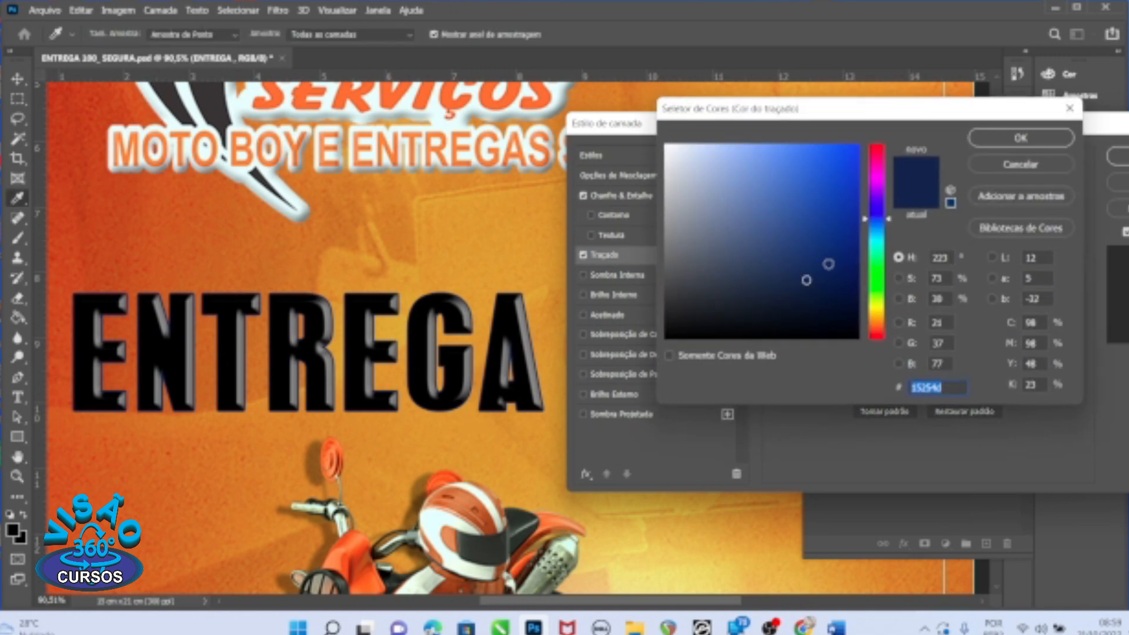
left_click(766, 239)
type("ffffff")
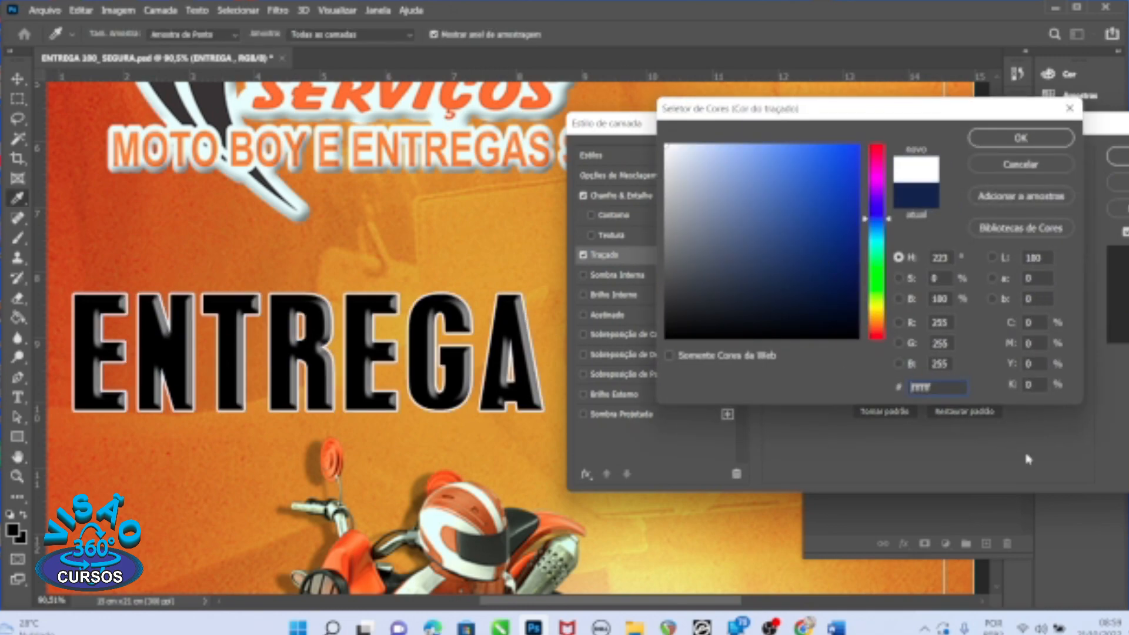
left_click(1045, 141)
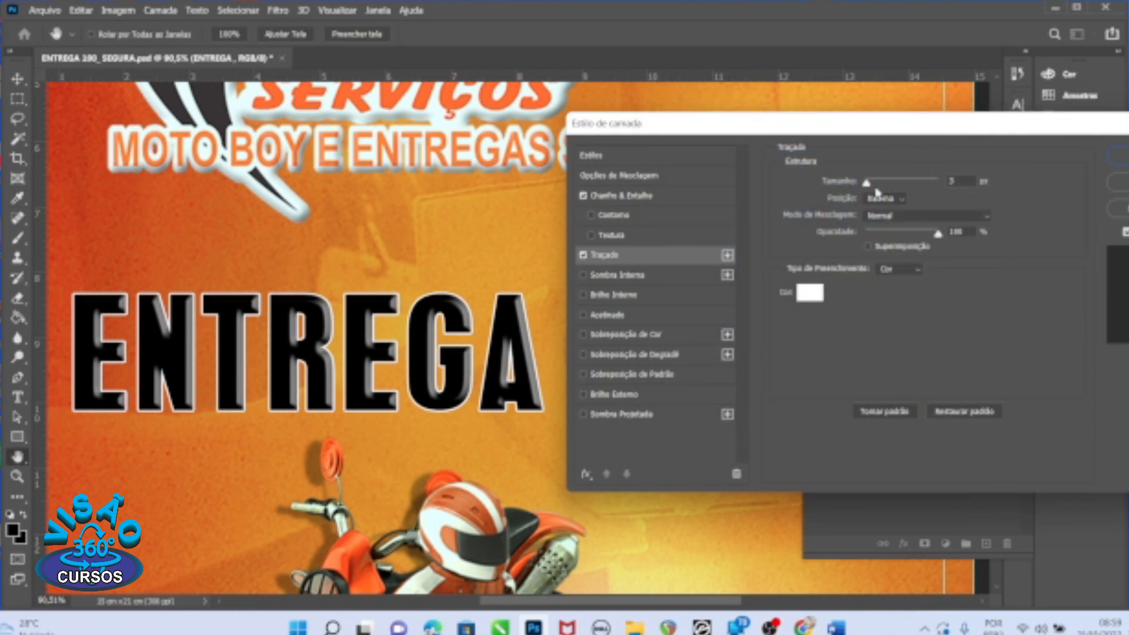
mouse_move(866, 183)
left_mouse_down()
mouse_move(891, 183)
mouse_move(868, 184)
left_mouse_up()
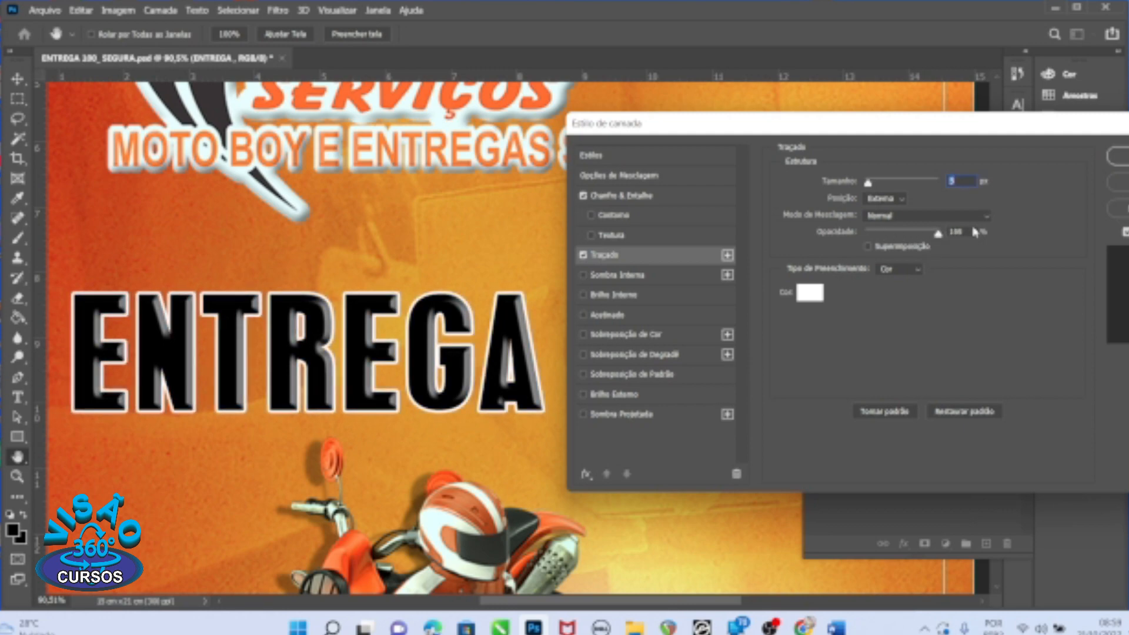
- Try the Interna and Central positions for the ENTREGA text's stroke and set the position back to Externa
left_click(938, 235)
left_click(903, 200)
left_click(893, 224)
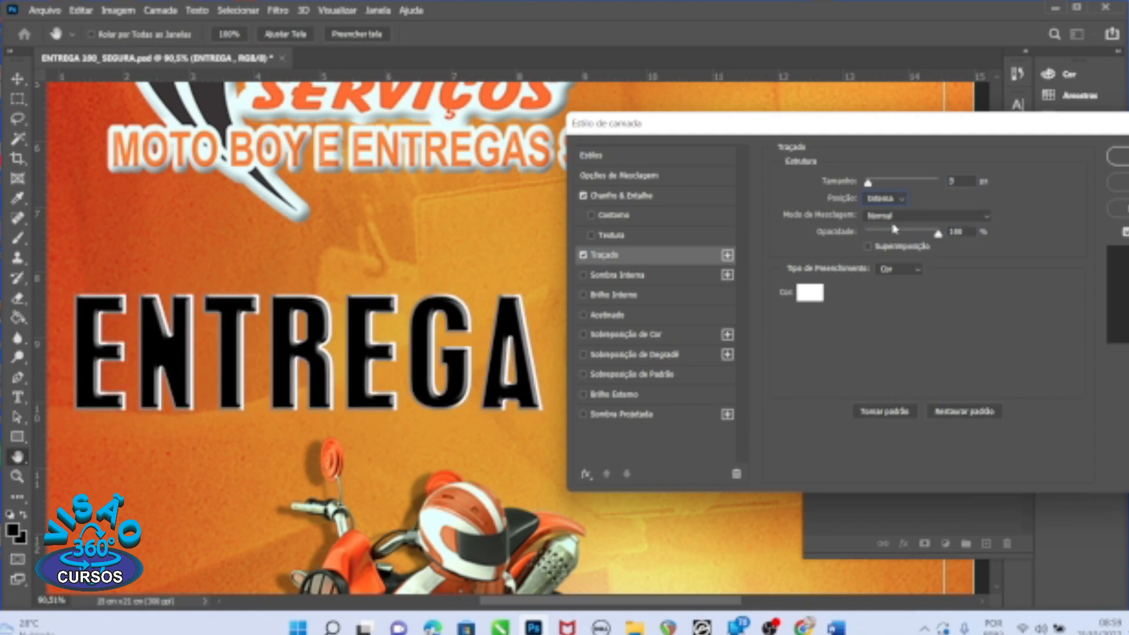
left_click(903, 199)
left_click(877, 234)
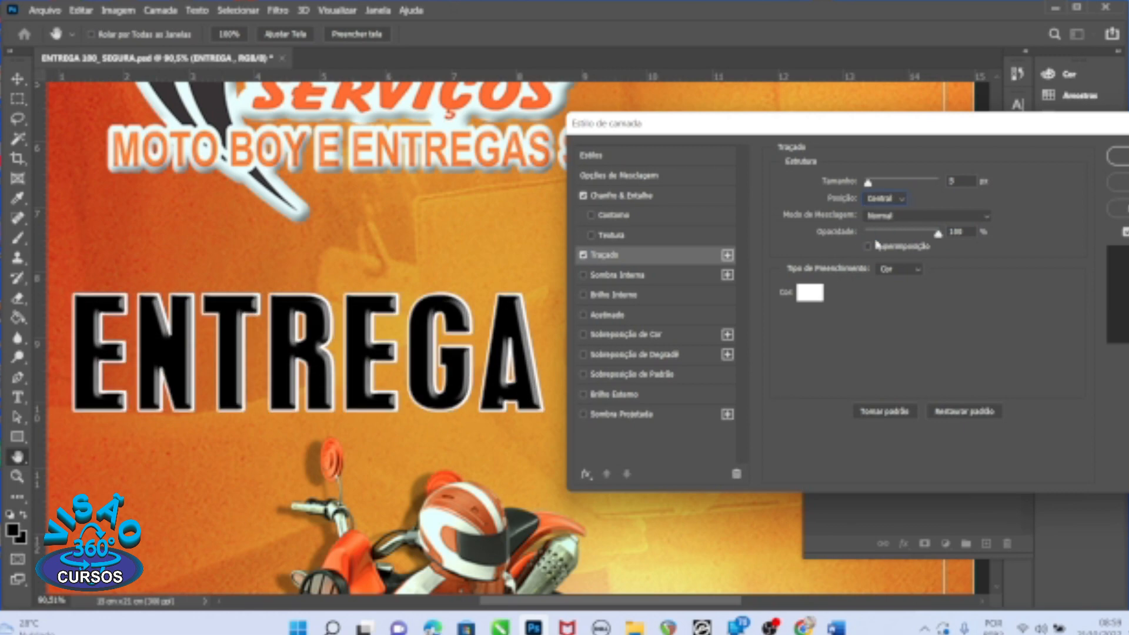
left_click(897, 202)
left_click(891, 213)
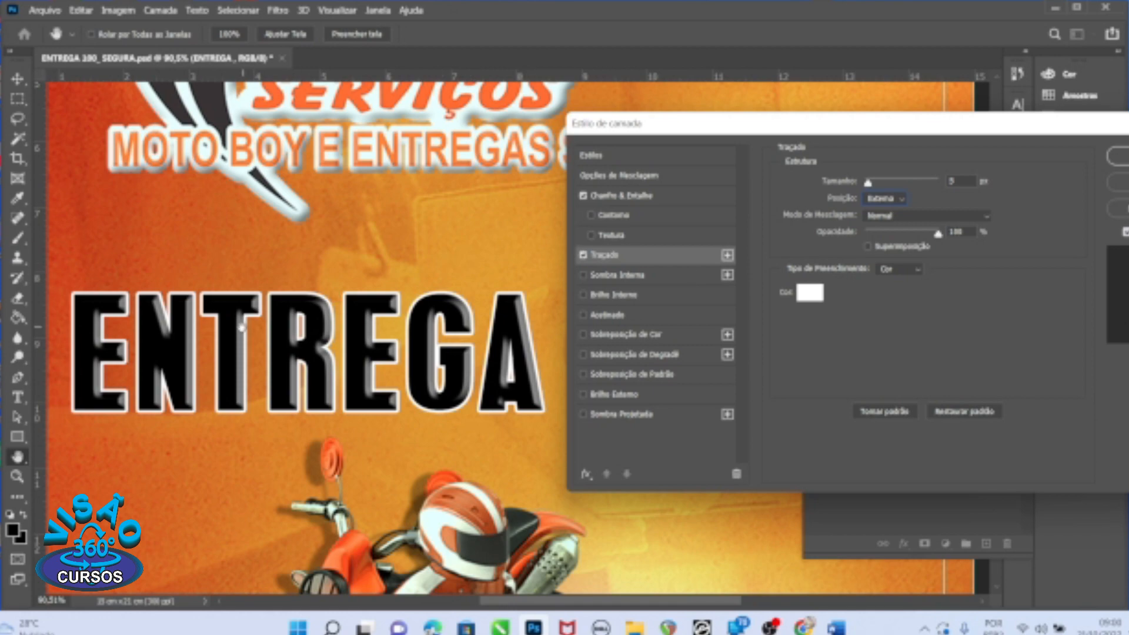
- Try the Sombra Interna effect with a shorter distance and the Brilho Interno effect on the ENTREGA text, turning each off again
left_click_drag(727, 132, 977, 179)
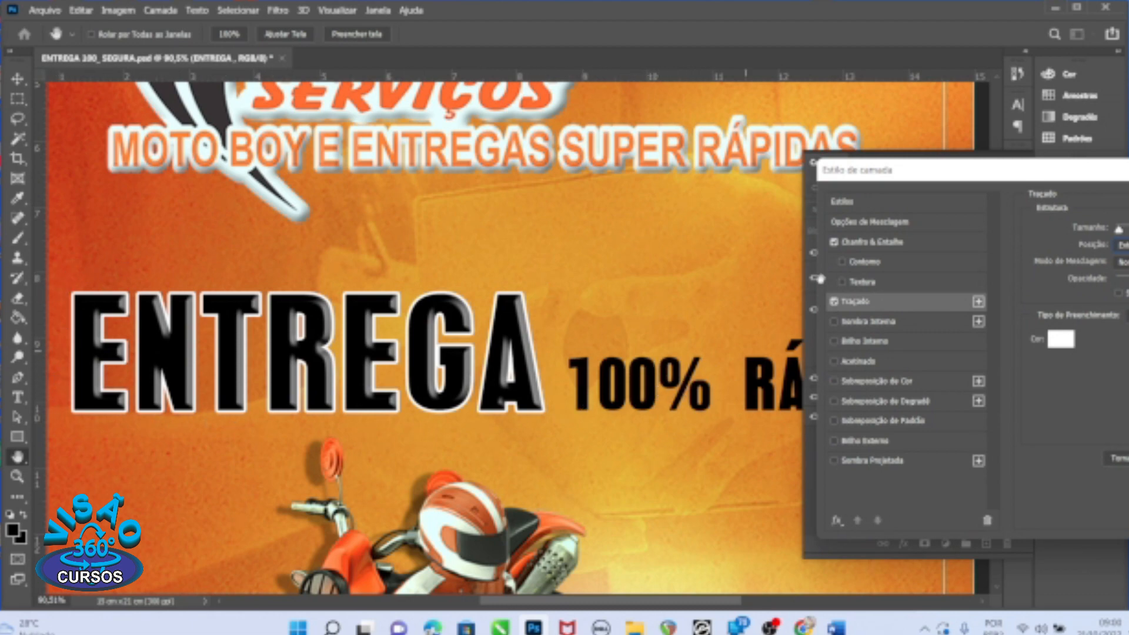
left_click_drag(902, 175, 833, 185)
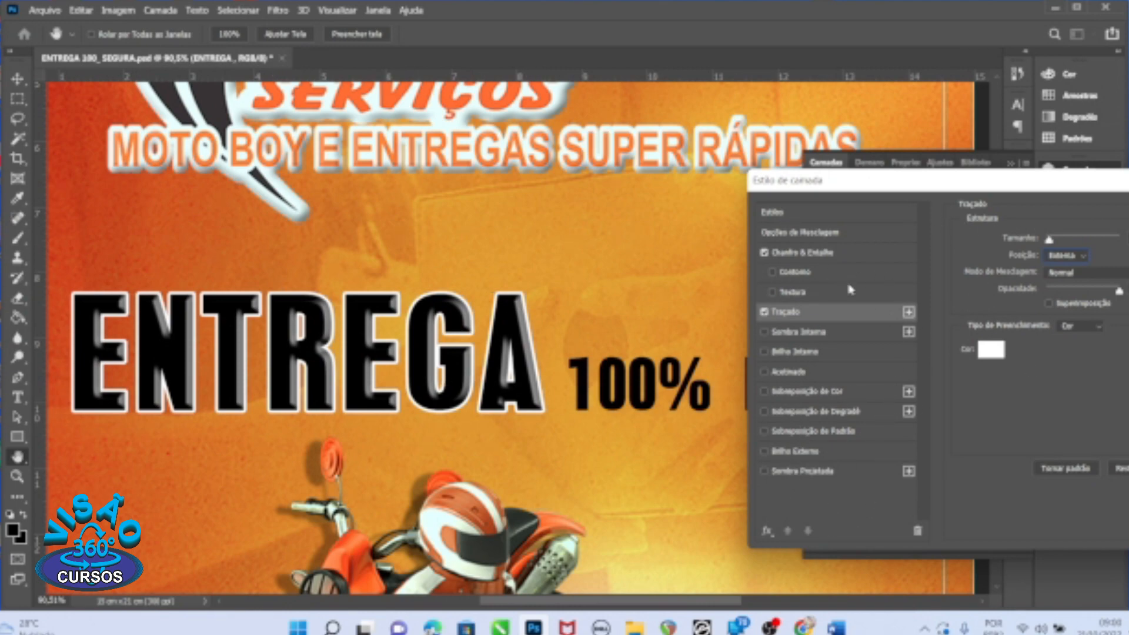
left_click_drag(924, 184, 815, 157)
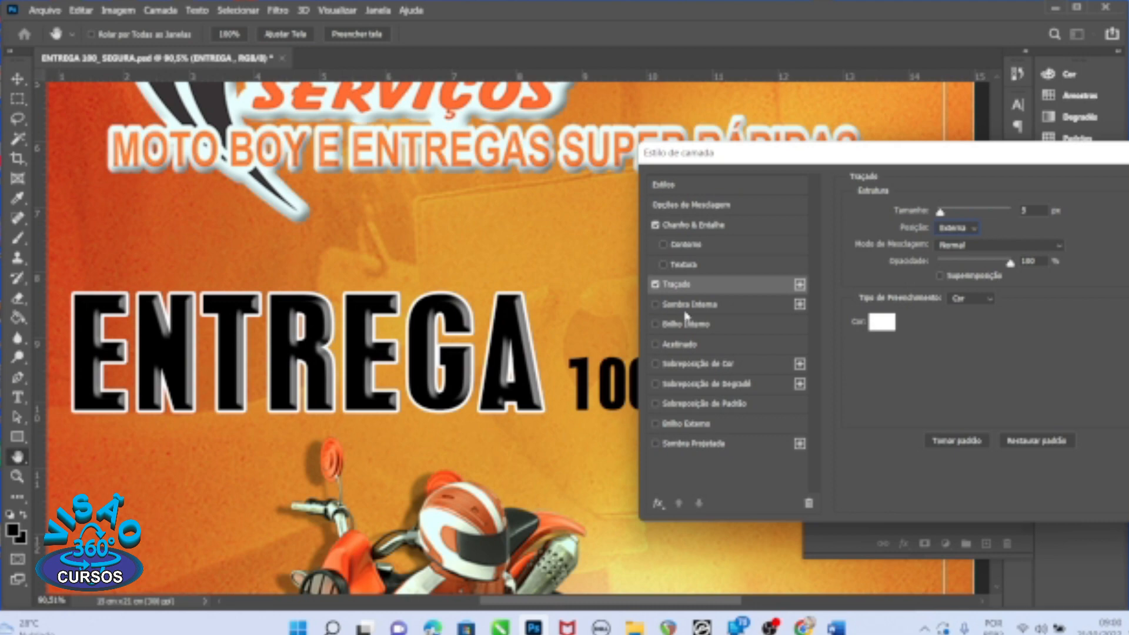
left_click(681, 306)
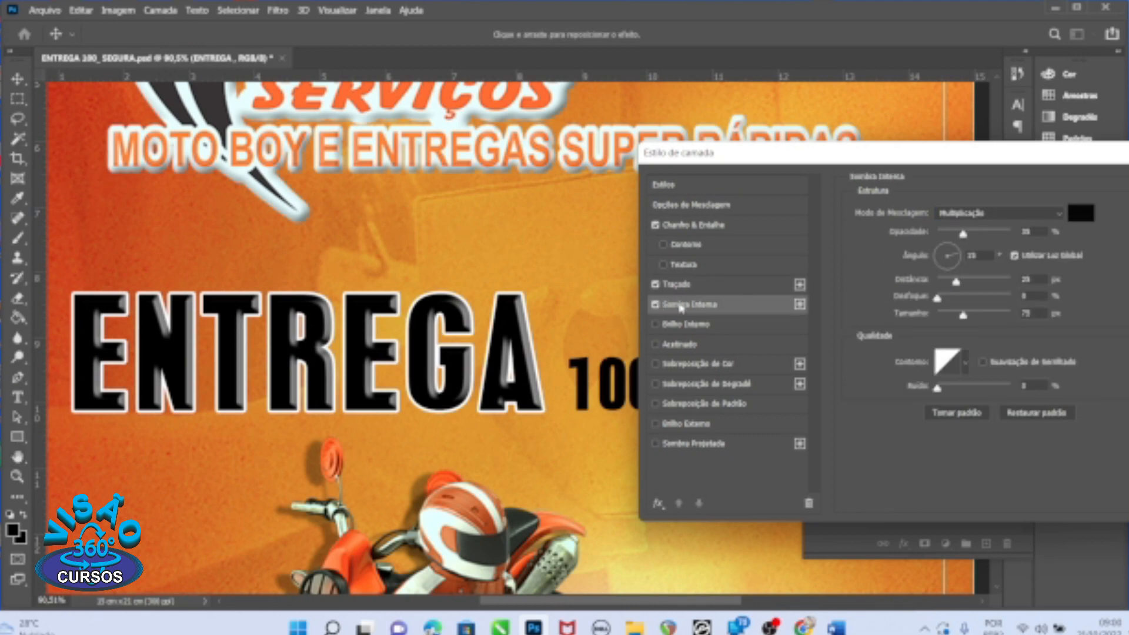
left_click(655, 304)
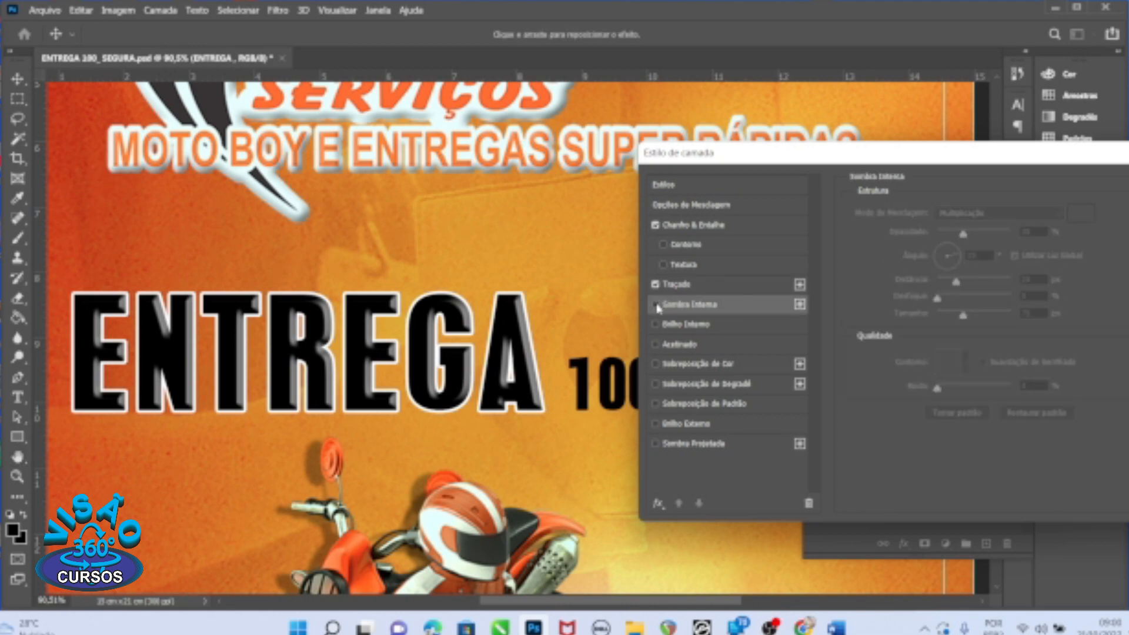
left_click(656, 305)
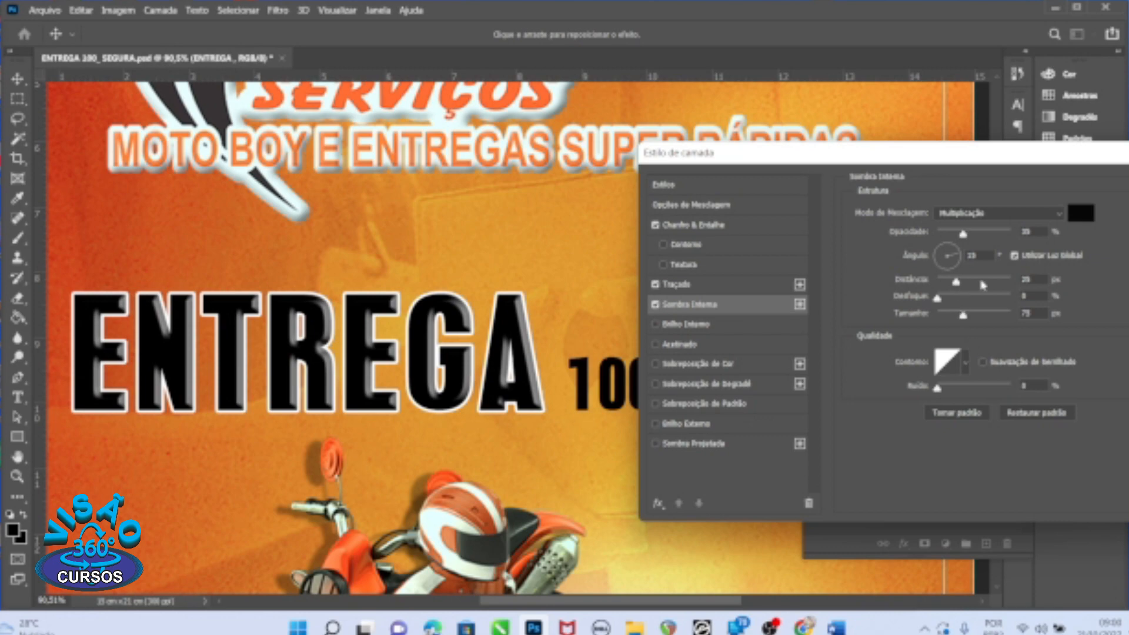
left_click_drag(983, 284, 951, 284)
left_click(656, 305)
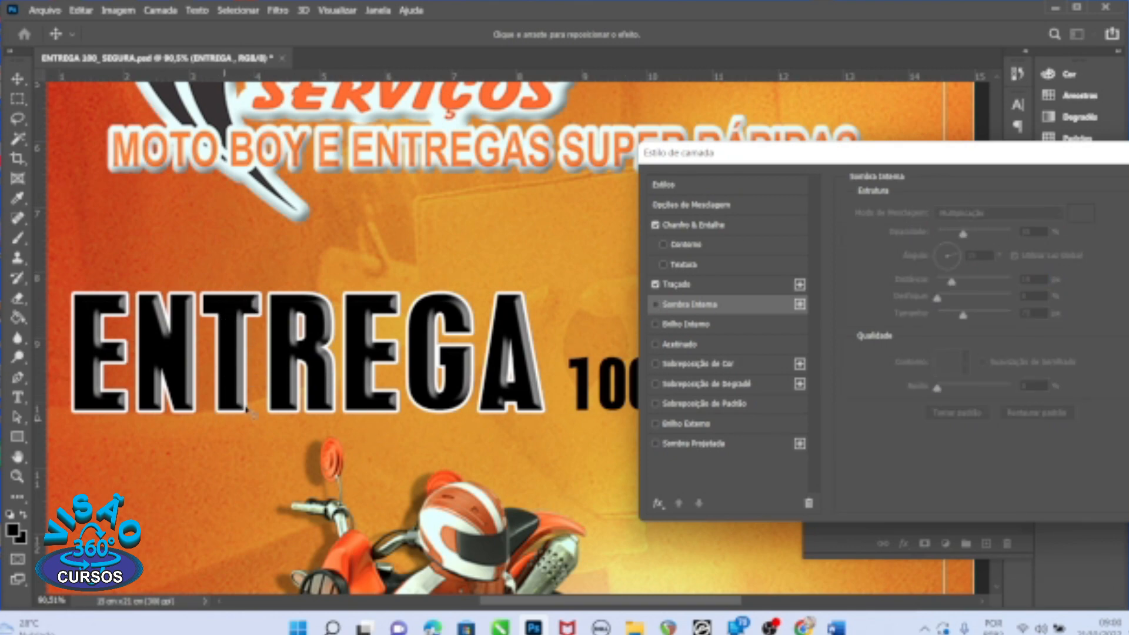
left_click(656, 324)
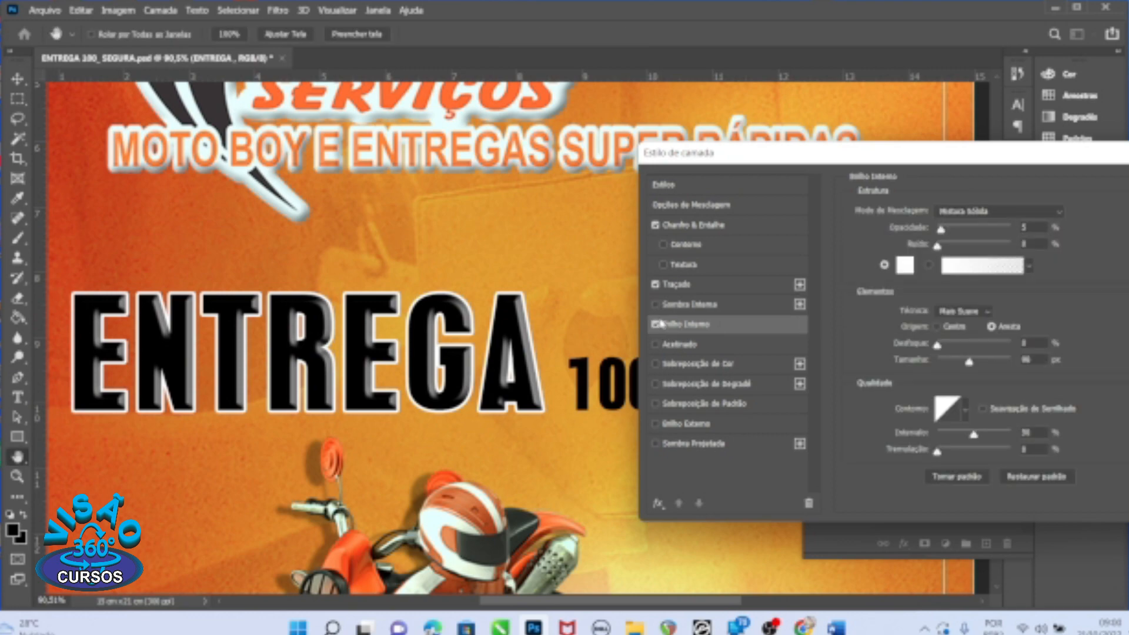
left_click(655, 324)
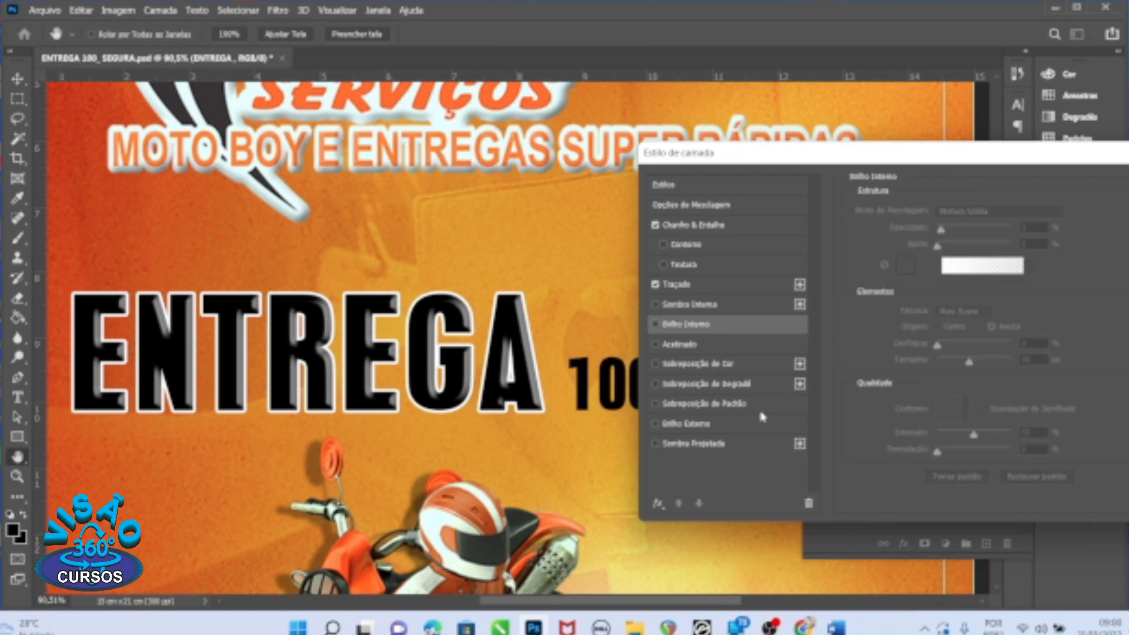
- Preview the Sobreposição de Cor effect on the ENTREGA text by switching it on and off
left_click(668, 347)
left_click(657, 364)
left_click(676, 364)
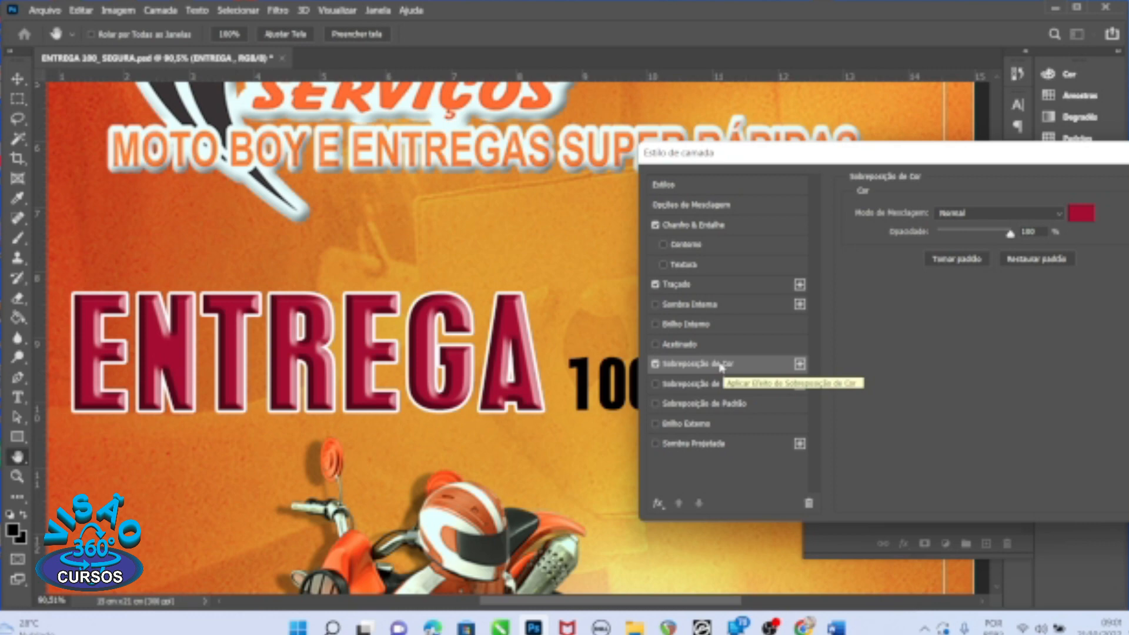
left_click(661, 365)
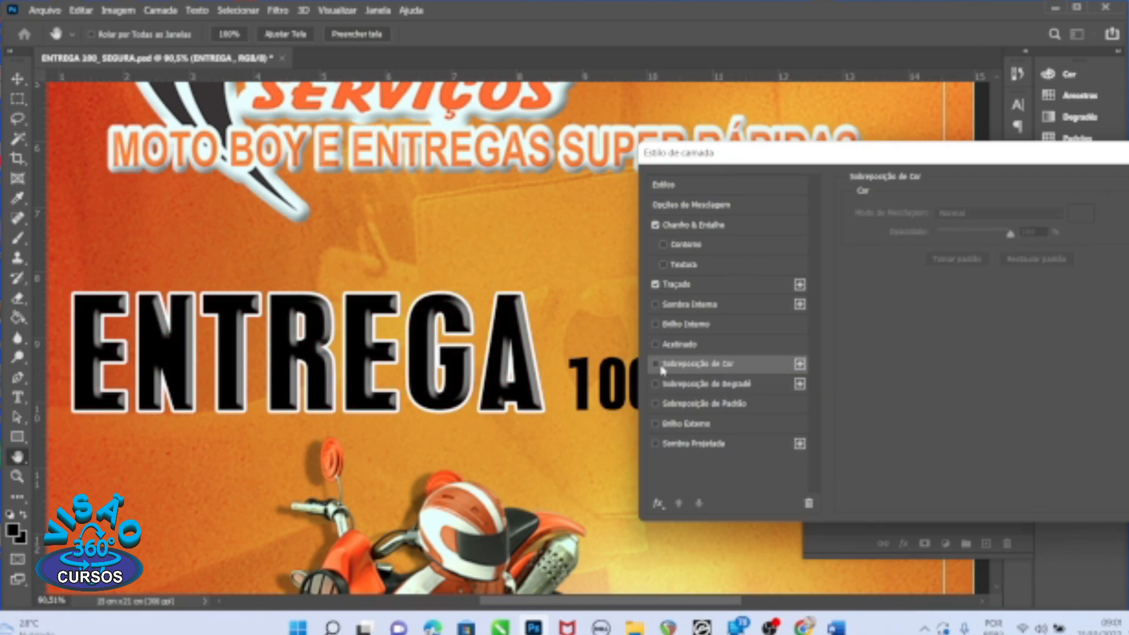
left_click(698, 364)
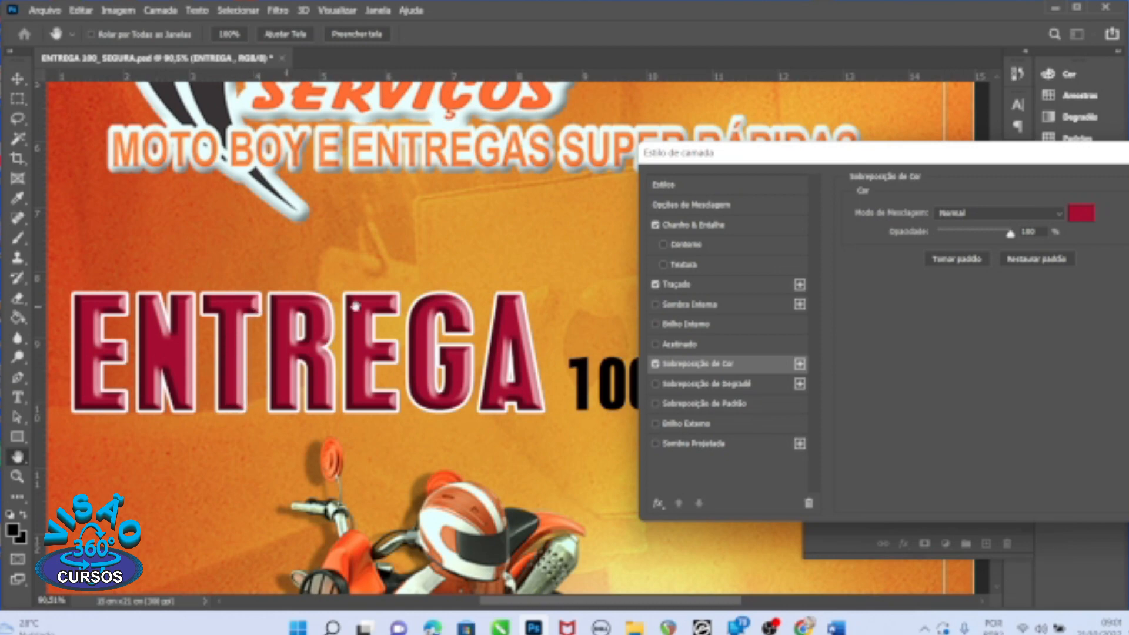
- Try the overlay colour 93861b on the ENTREGA text, cancel the colour change and disable Sobreposição de Cor
left_click(1087, 215)
left_click_drag(880, 178, 885, 322)
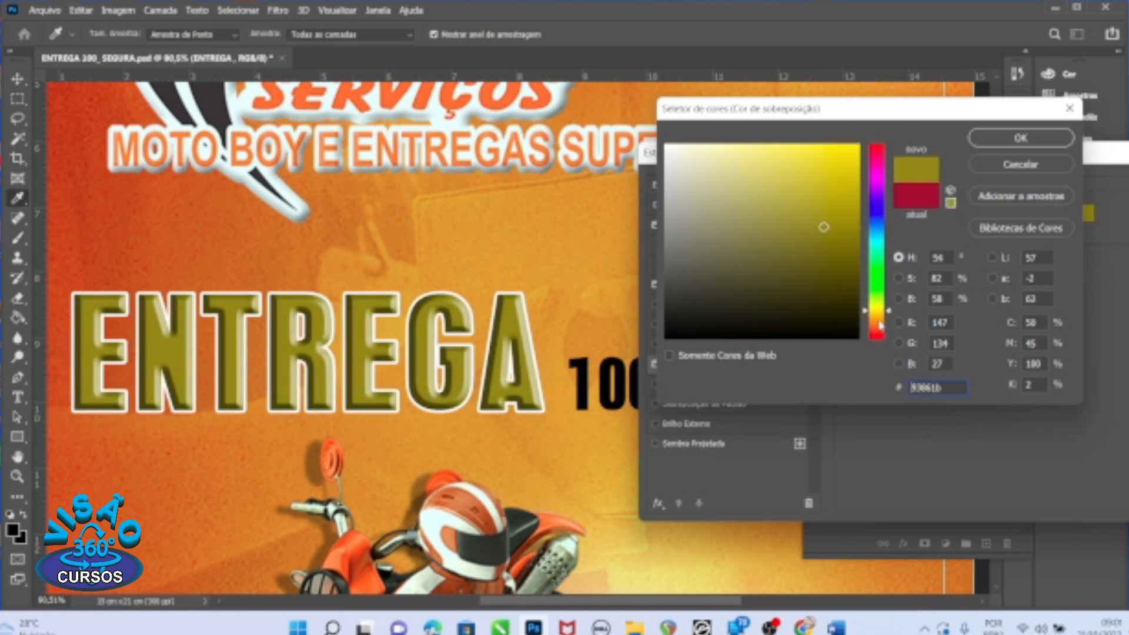
left_click(1036, 166, "alt")
left_click(1036, 166)
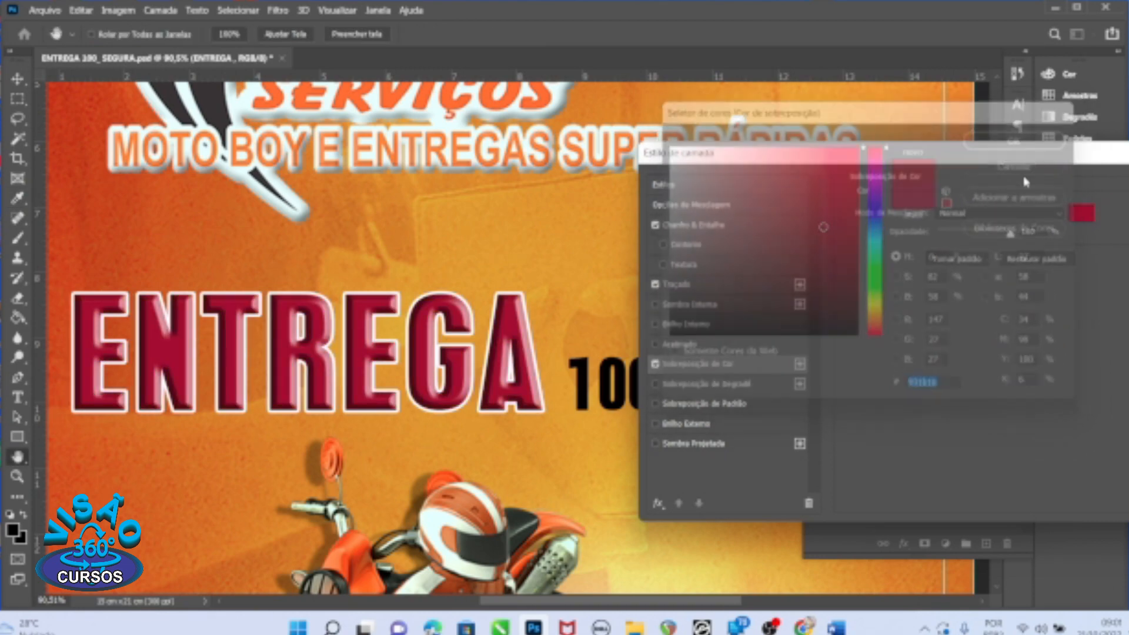
left_click(656, 365)
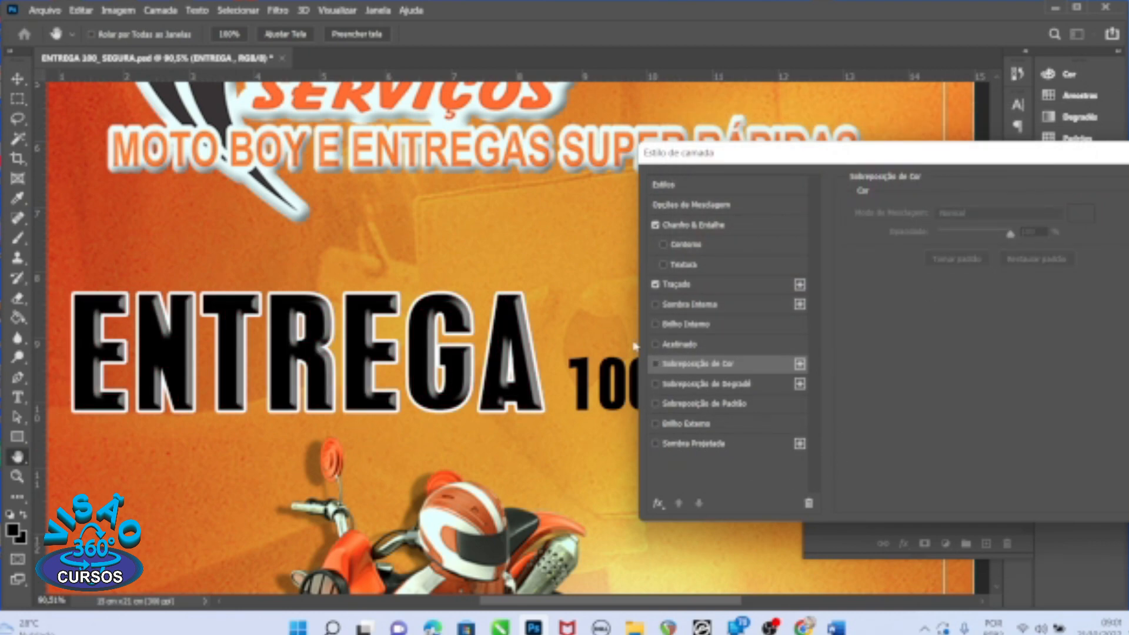
- Enable Sobreposição de Cor on the ENTREGA text with the colour ff002c
left_click(656, 364)
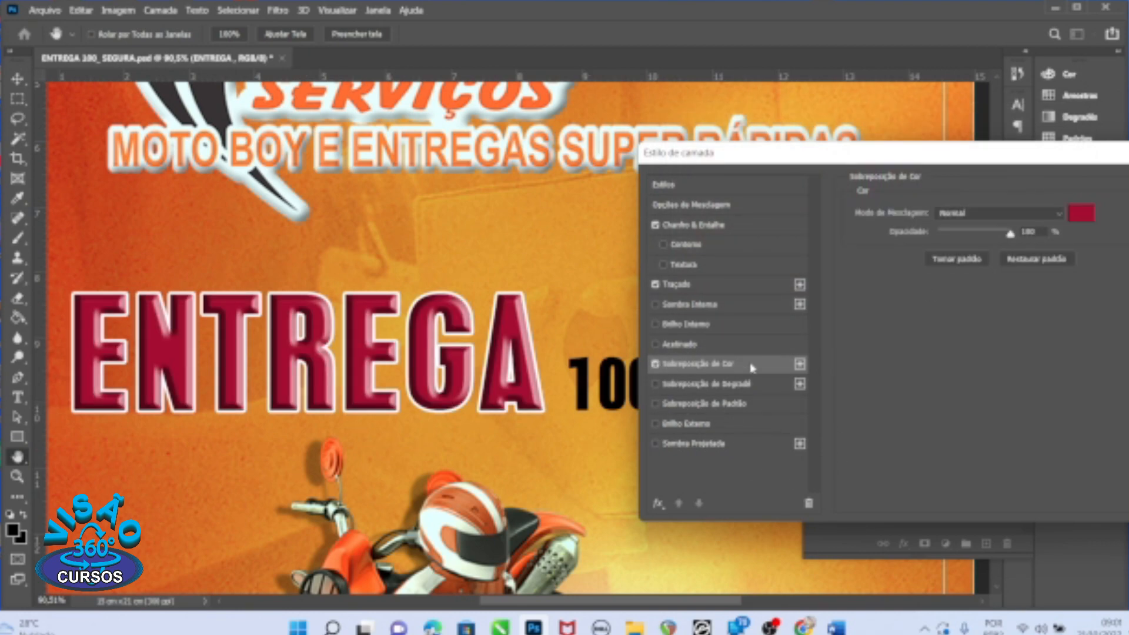
left_click(1080, 213)
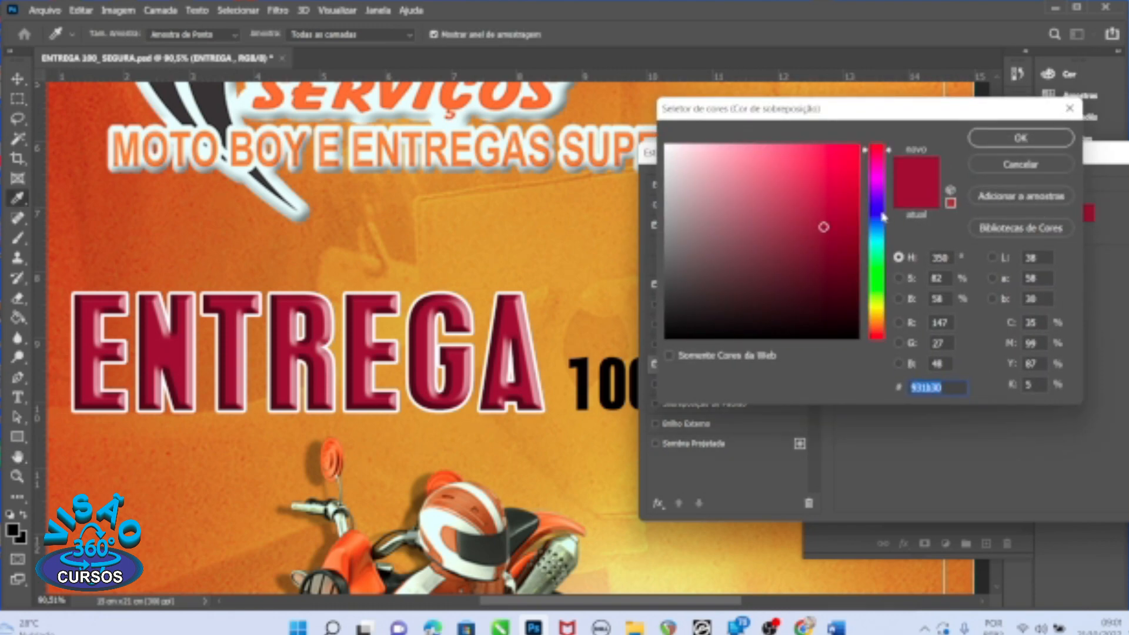
left_click(858, 145)
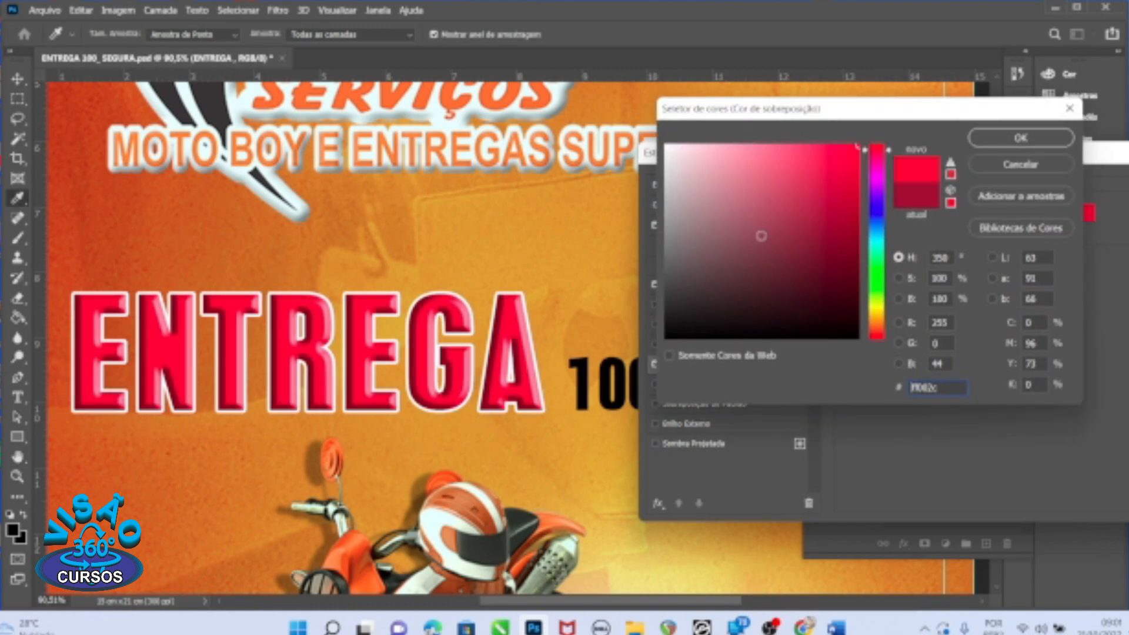
left_click(1036, 139)
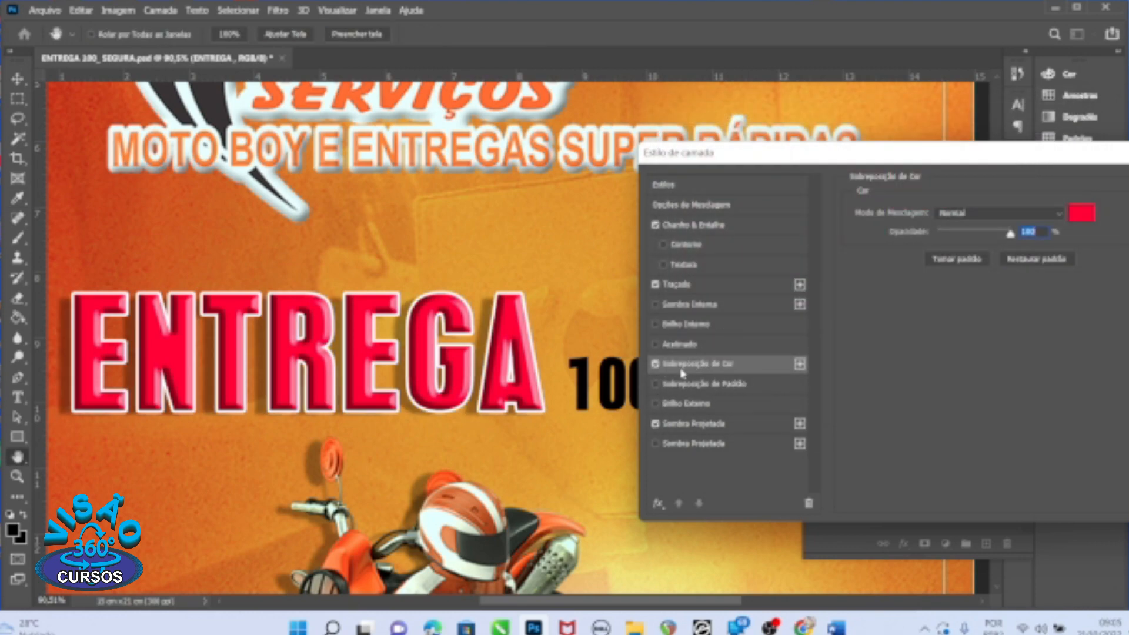
- Set the angle of the ENTREGA text's Sombra Projetada to 44° and remove the unused second Sombra Projetada entry
left_click(693, 424)
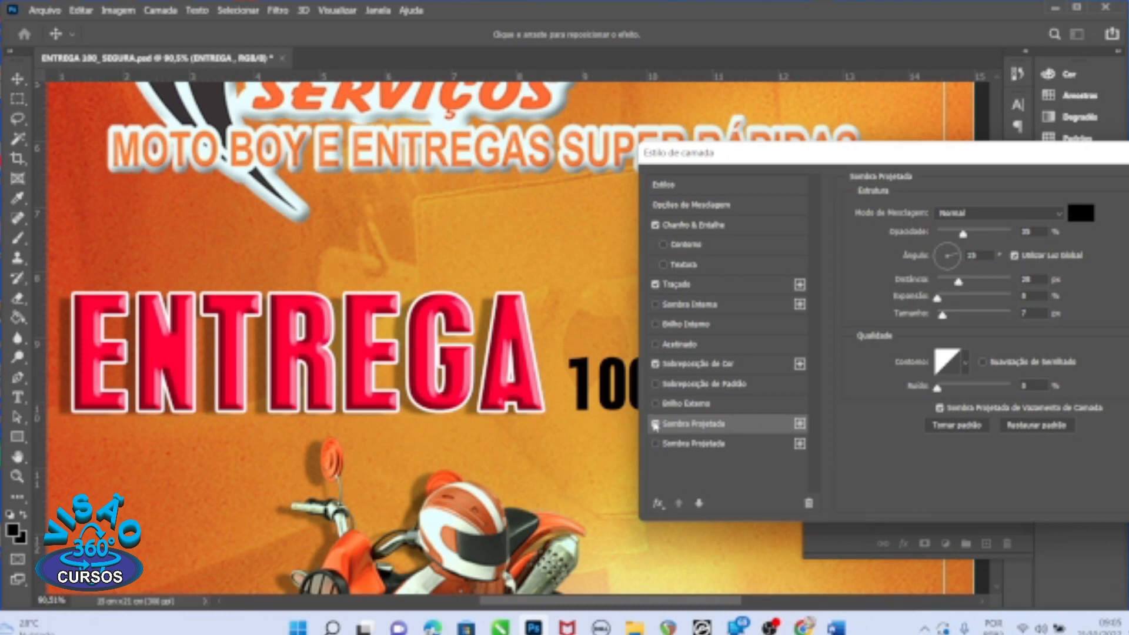
left_click(656, 424)
left_click(656, 424)
left_click(957, 246)
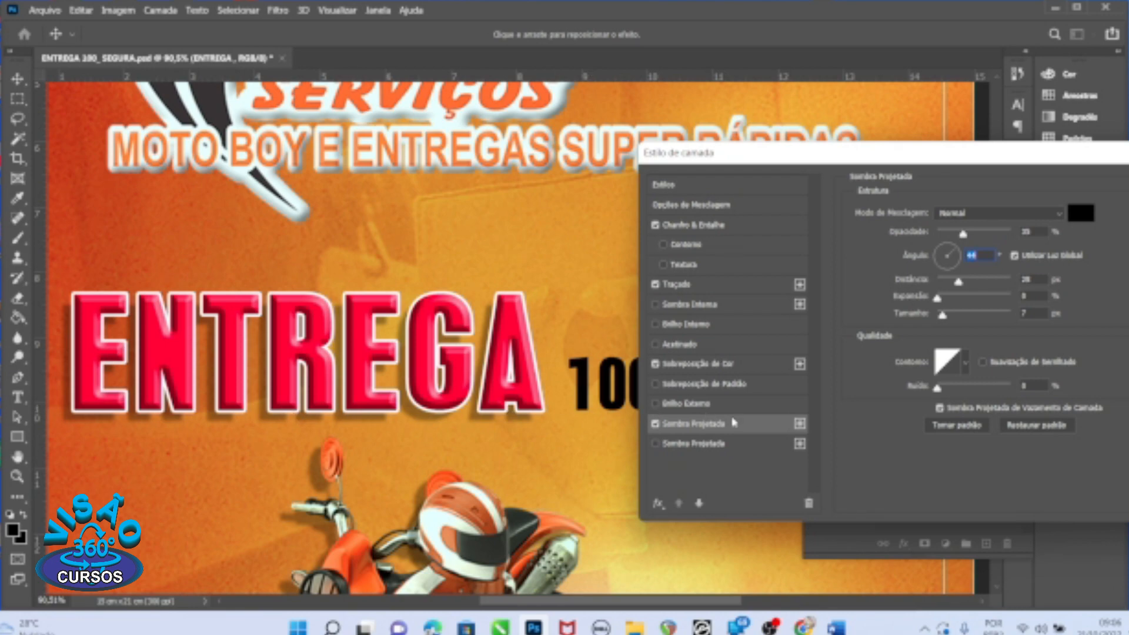
left_click_drag(722, 437, 736, 420)
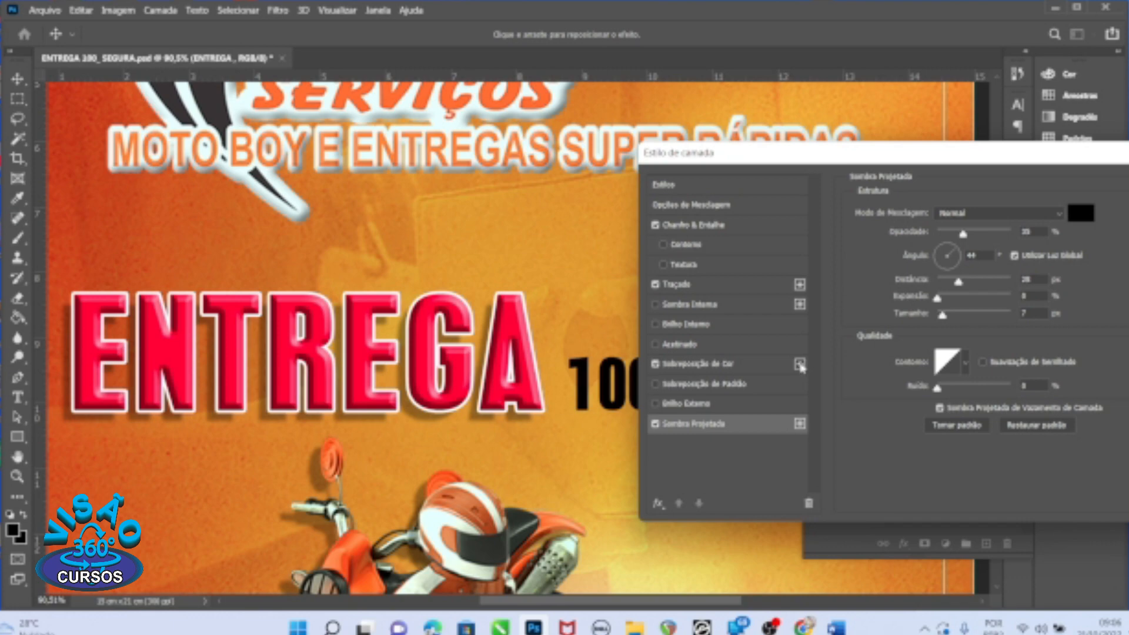
- Add two extra Sobreposição de Cor instances to the ENTREGA text's style and delete both again
left_click(799, 364)
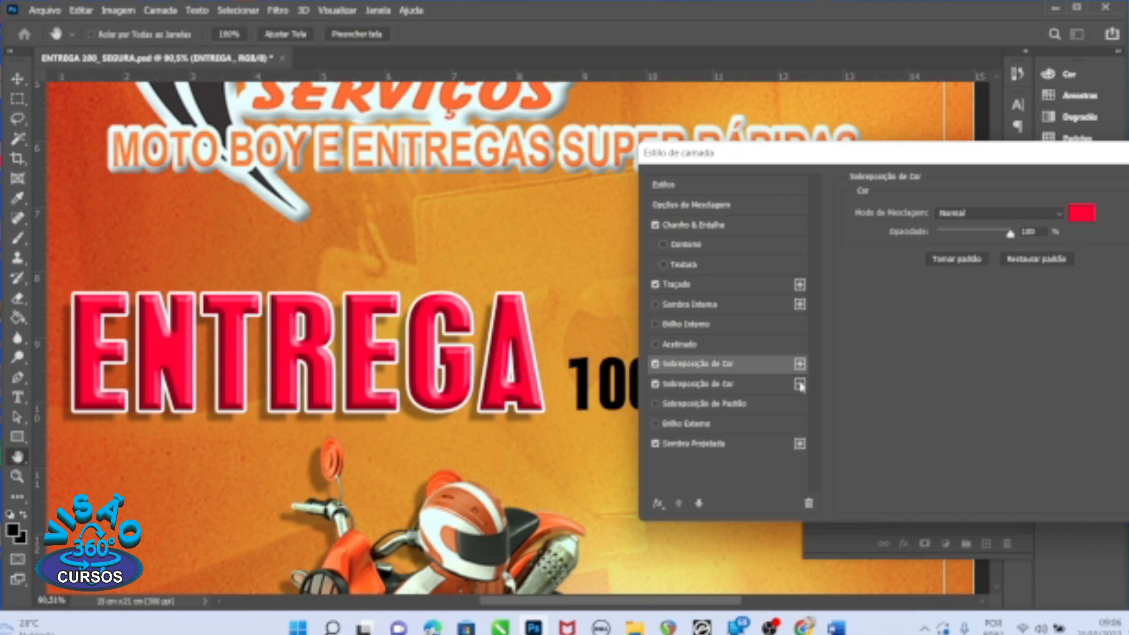
left_click(799, 384)
left_click(776, 404)
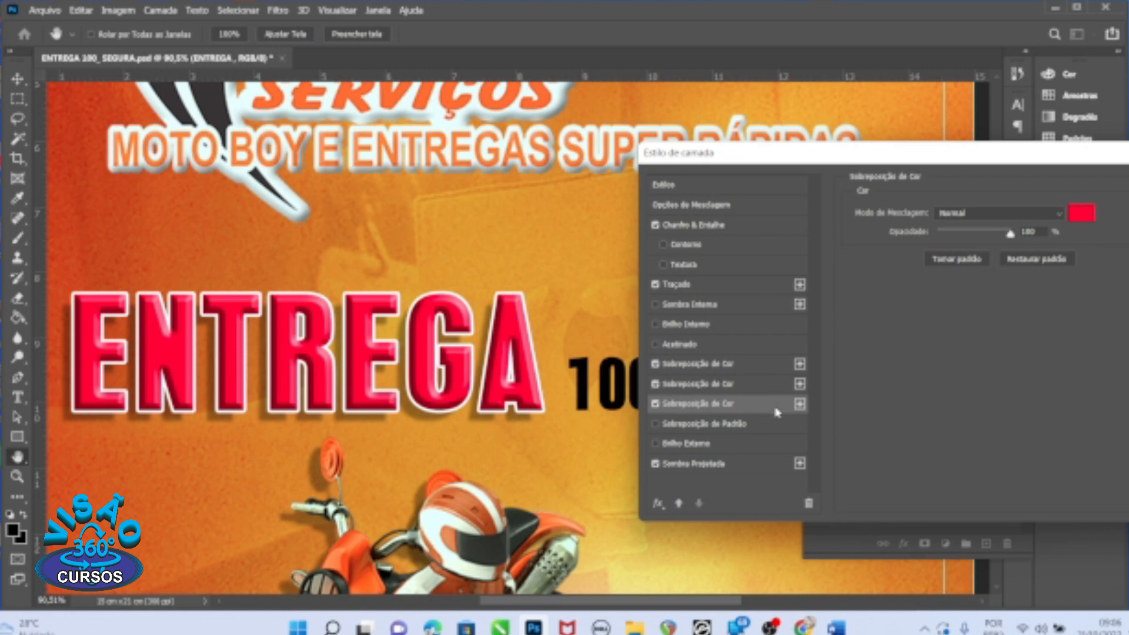
left_click(808, 503)
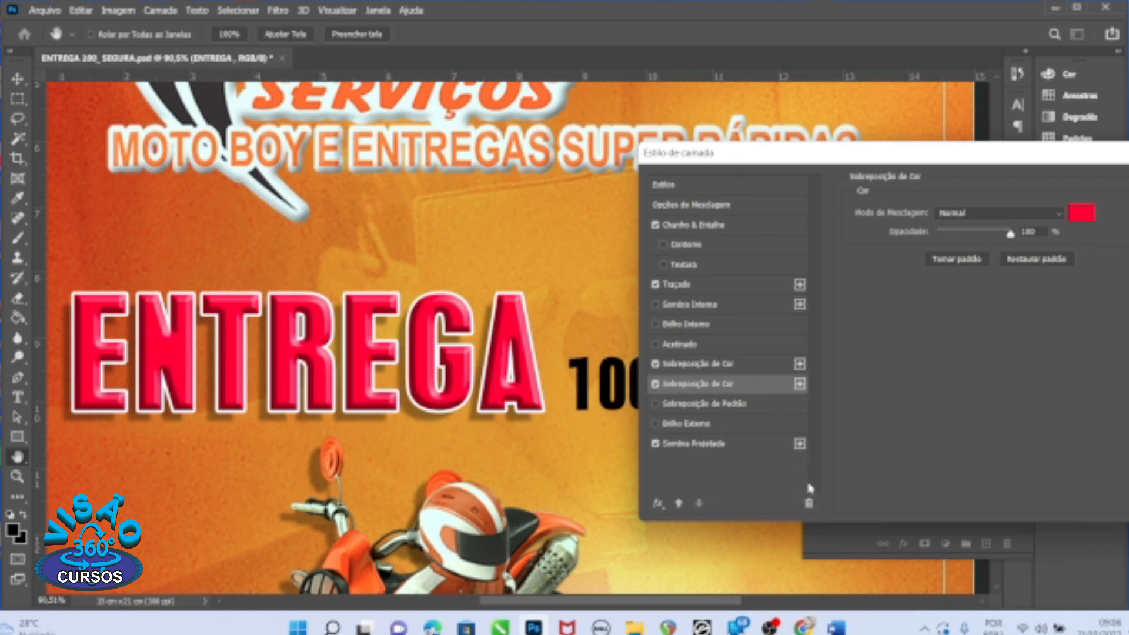
left_click(809, 503)
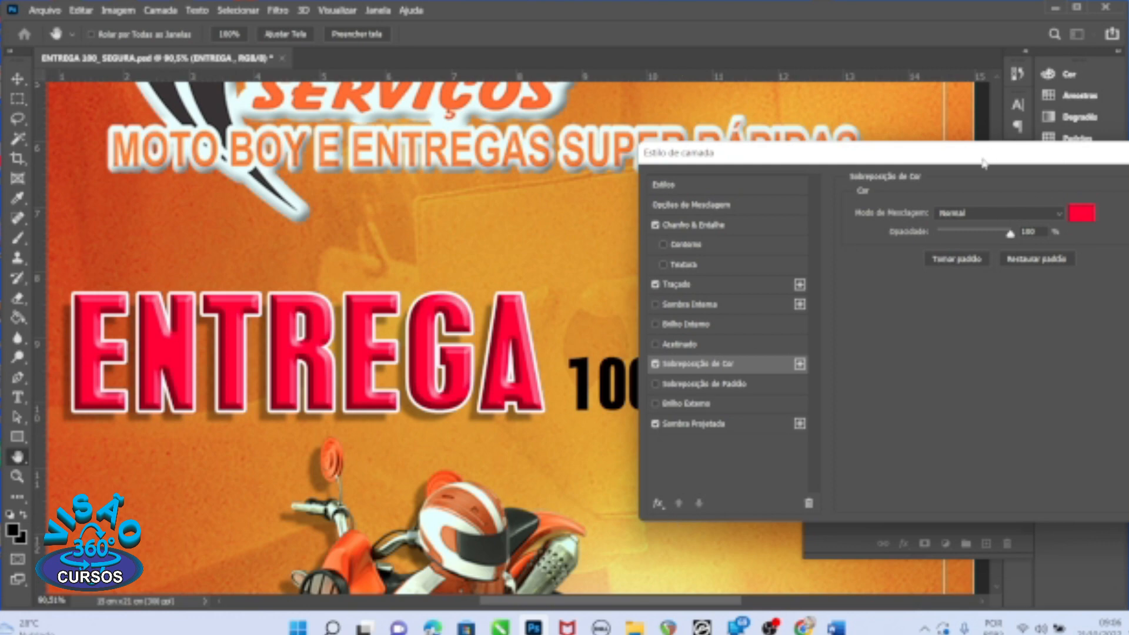
- Apply the layer style settings to the ENTREGA text and copy that layer's style
left_click_drag(983, 162, 976, 137)
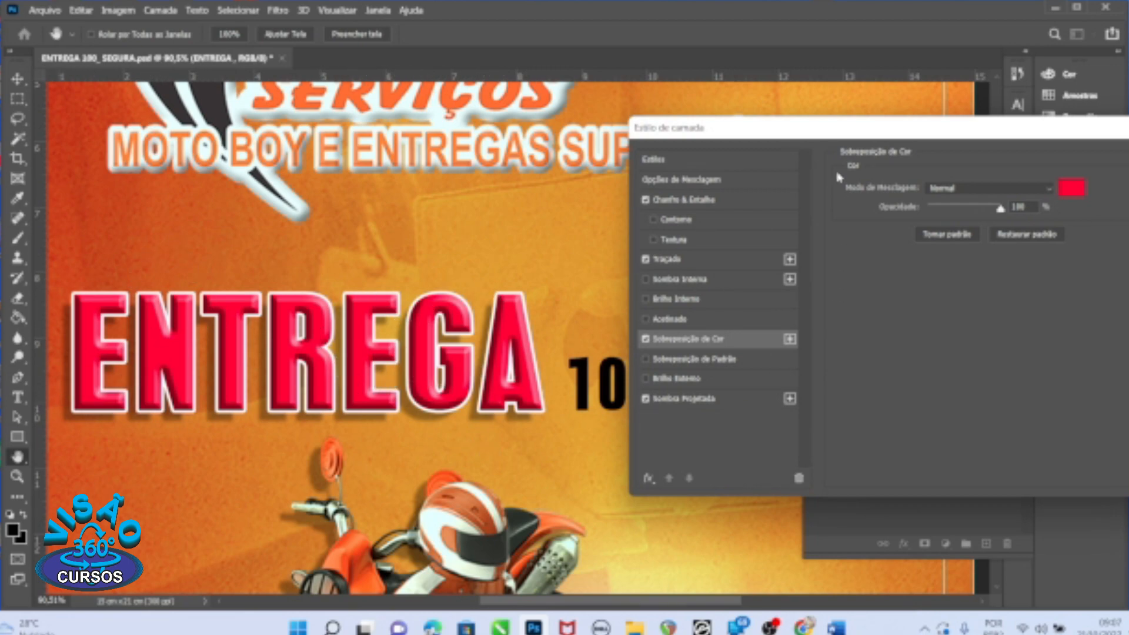
left_click_drag(828, 137, 694, 152)
left_click(1070, 177)
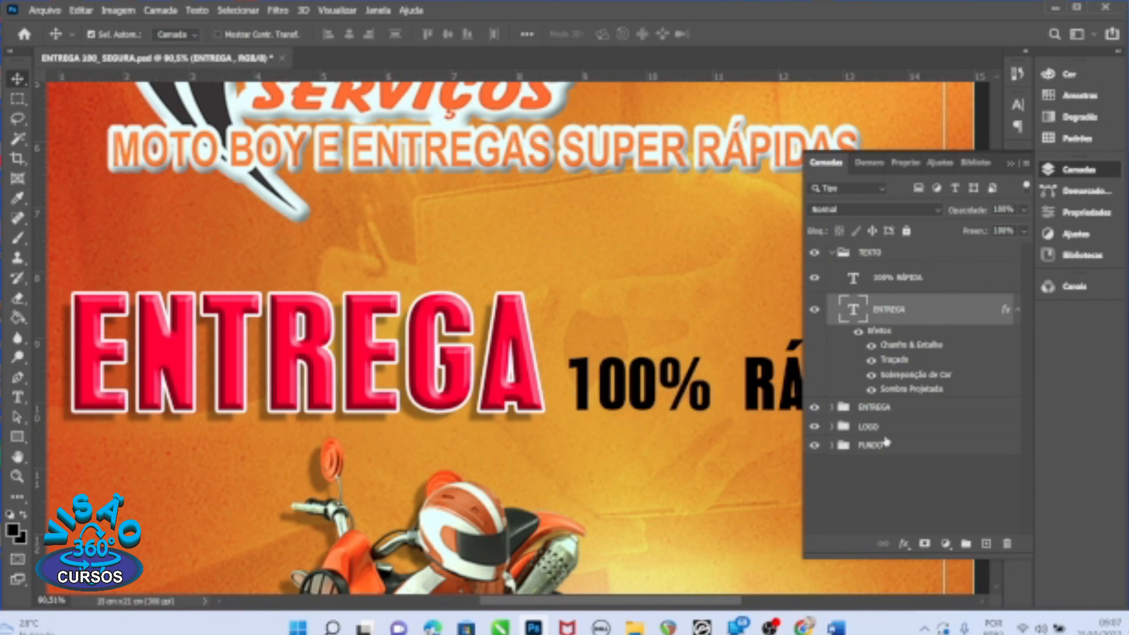
right_click(898, 313)
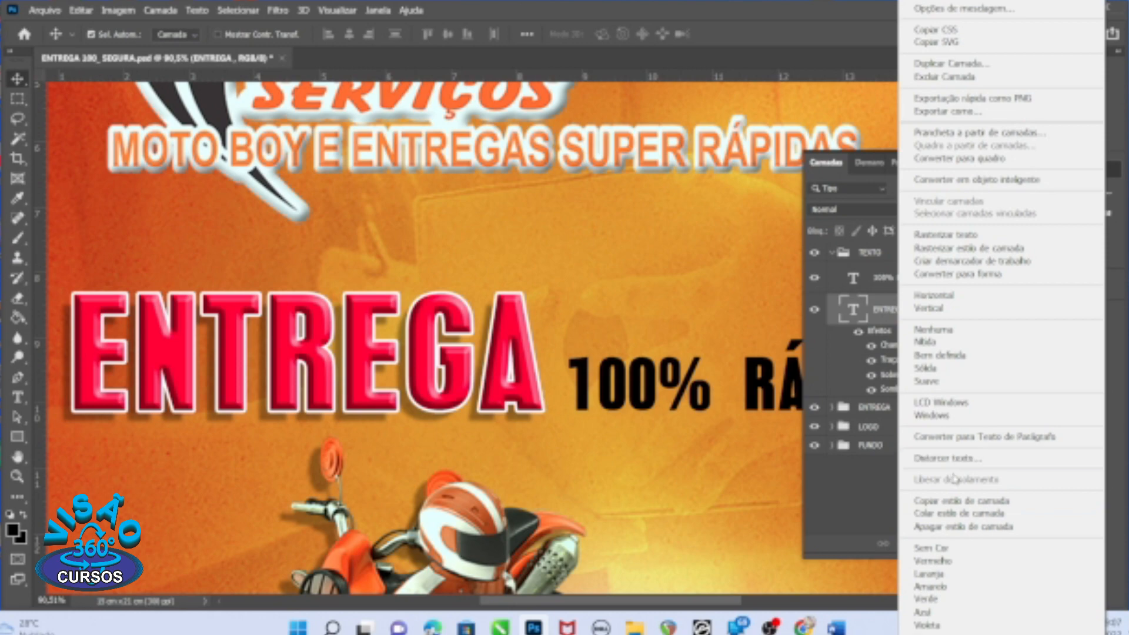
left_click(990, 504)
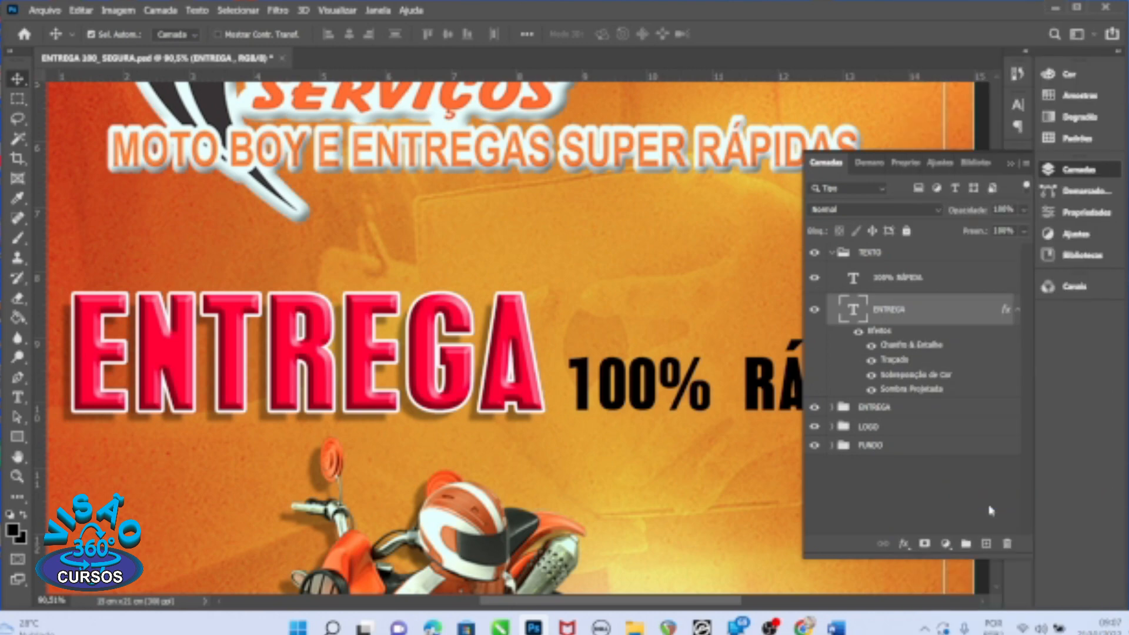
- Paste the copied layer style onto the 100% RÁPIDA text layer and save the document
left_click(899, 279)
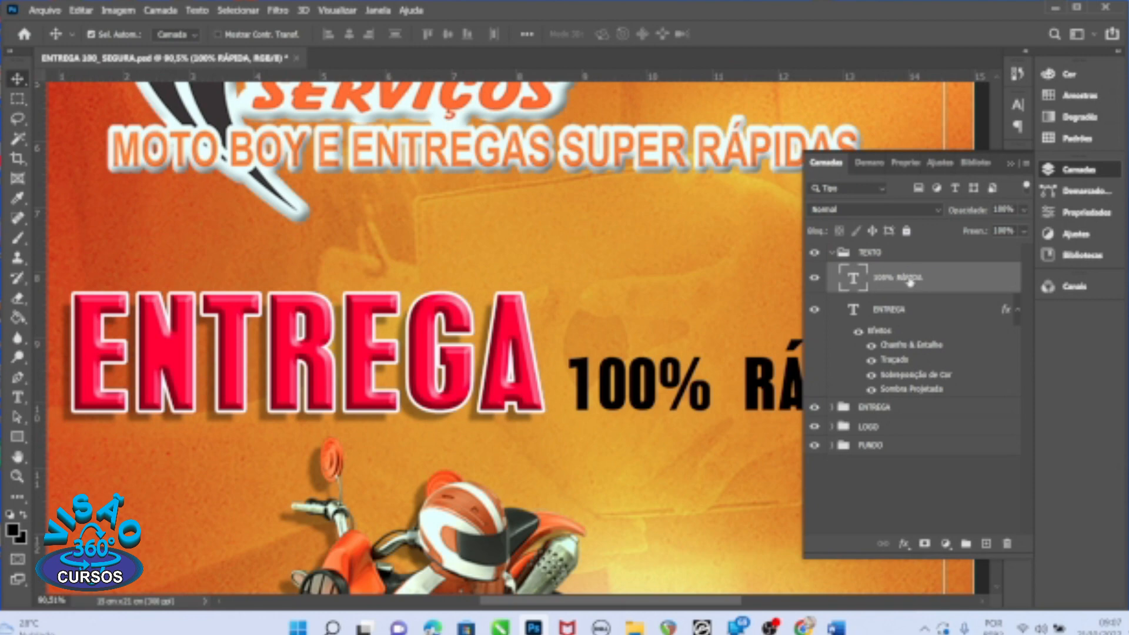
right_click(906, 281)
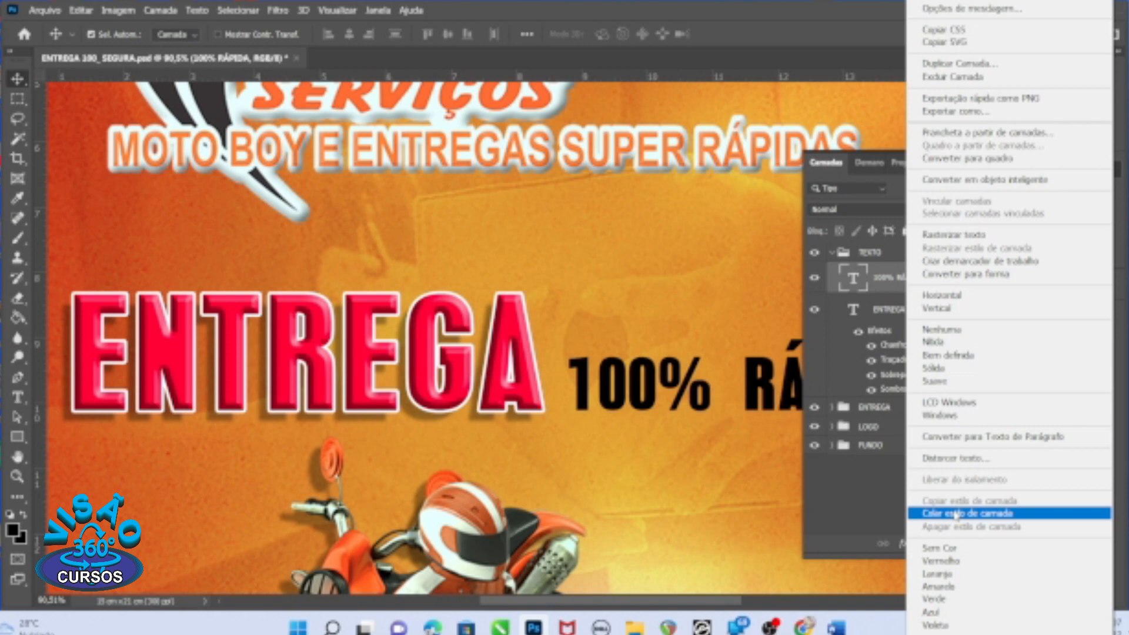
left_click(955, 514)
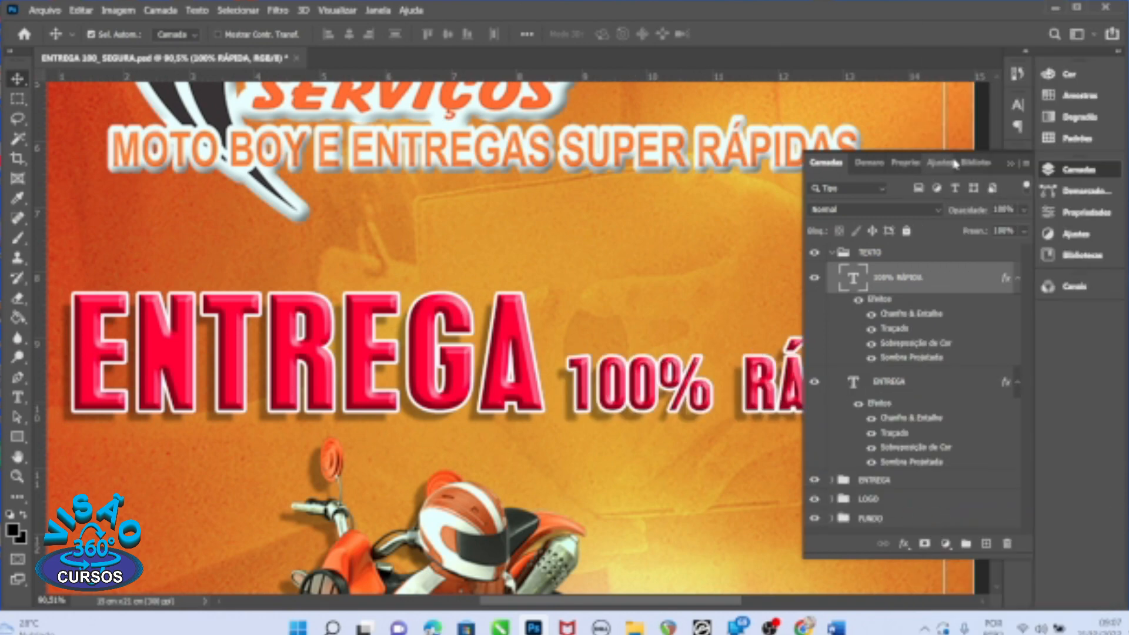
left_click(1009, 164)
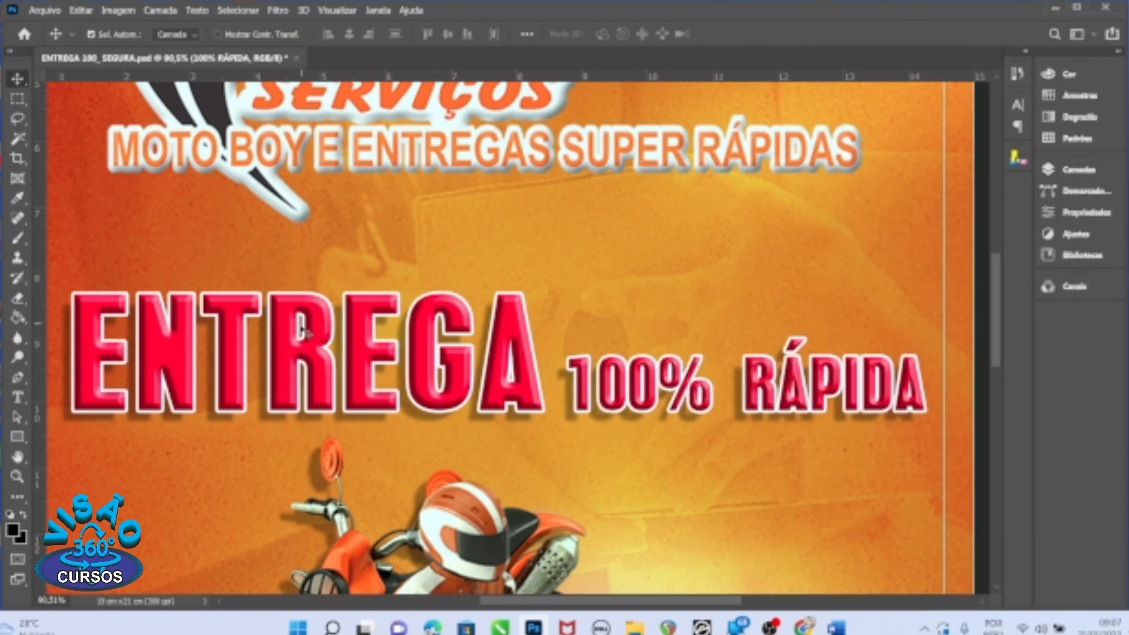
scroll(707, 335, "down", 5)
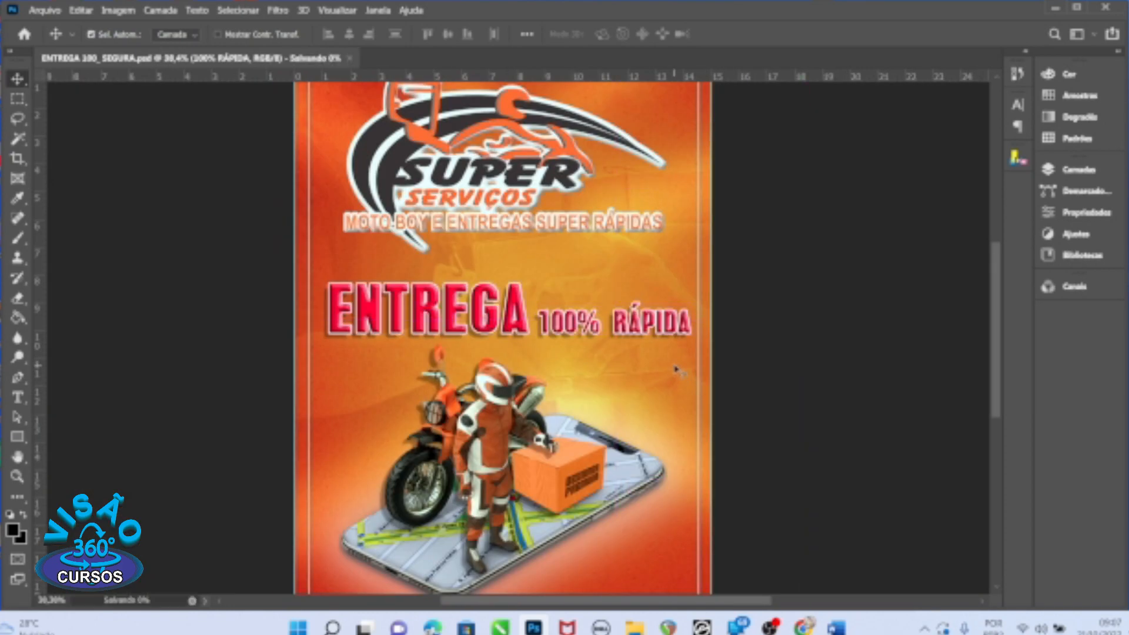
- Select the Super Serviços logo layer on the flyer and collapse the TEXTO group in the layer list
scroll(676, 368, "down", 3)
scroll(676, 353, "up", 2)
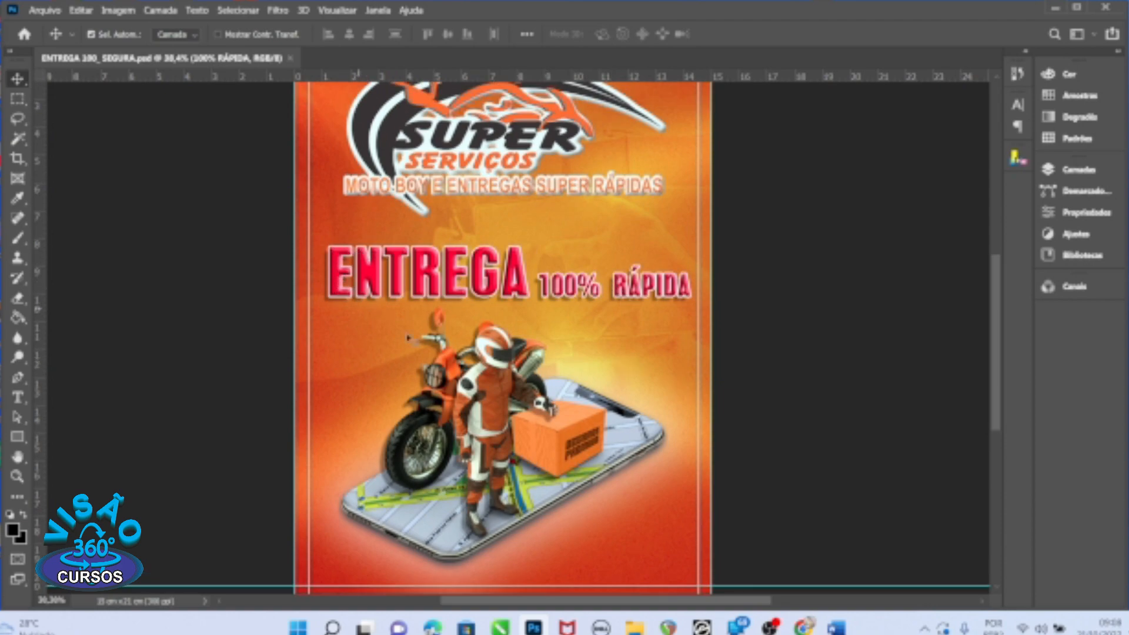
scroll(556, 367, "up", 2)
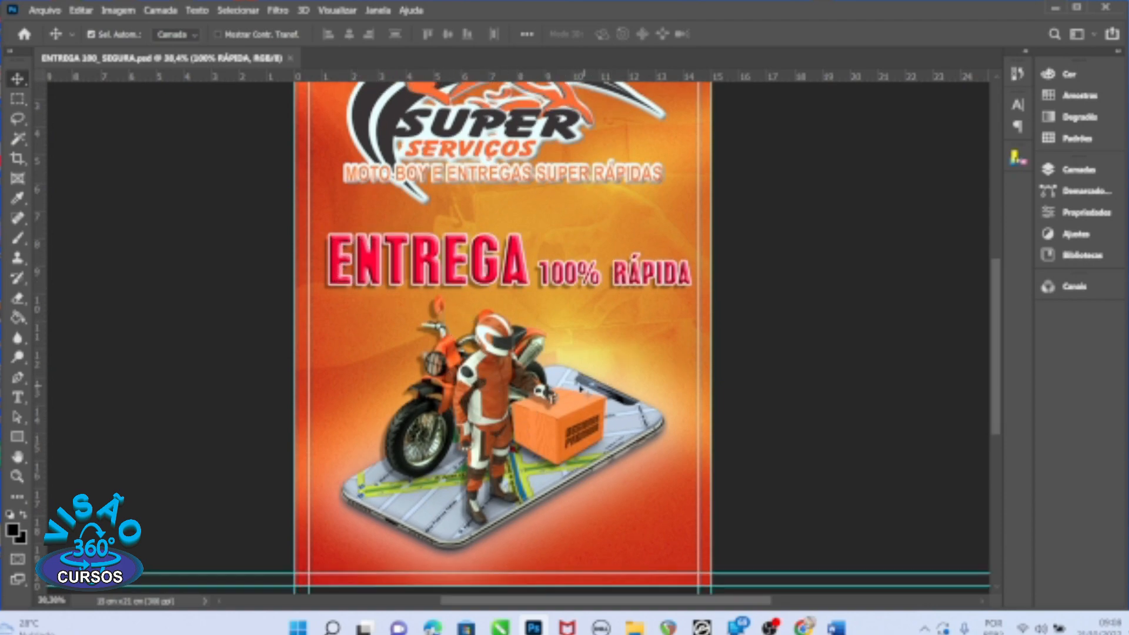
scroll(556, 367, "up", 3)
scroll(450, 247, "up", 4)
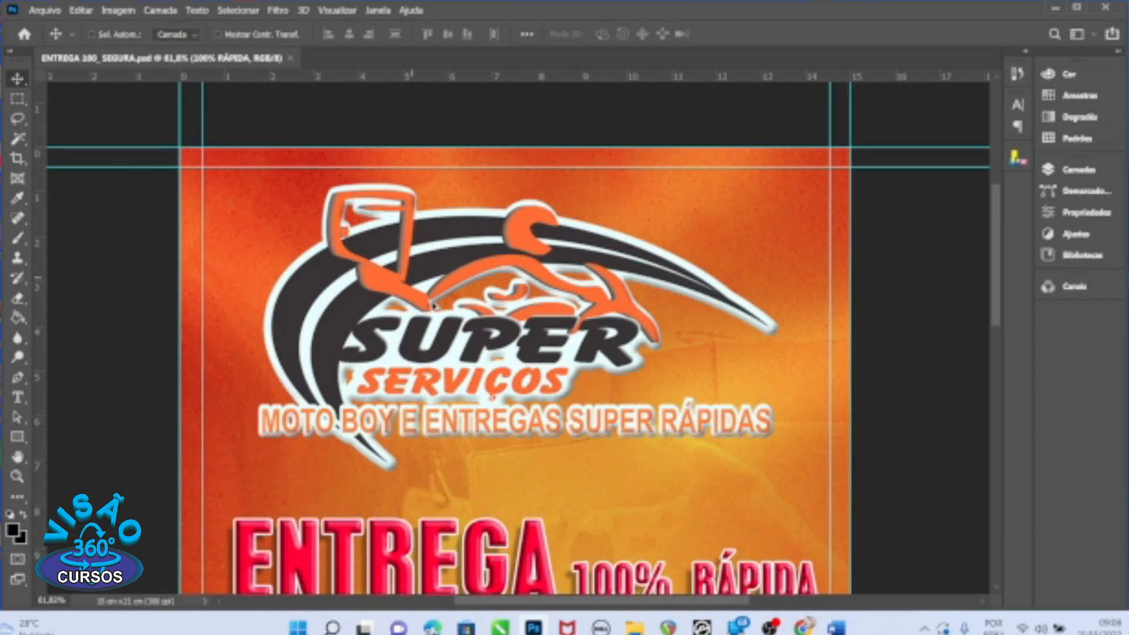
left_click(509, 229)
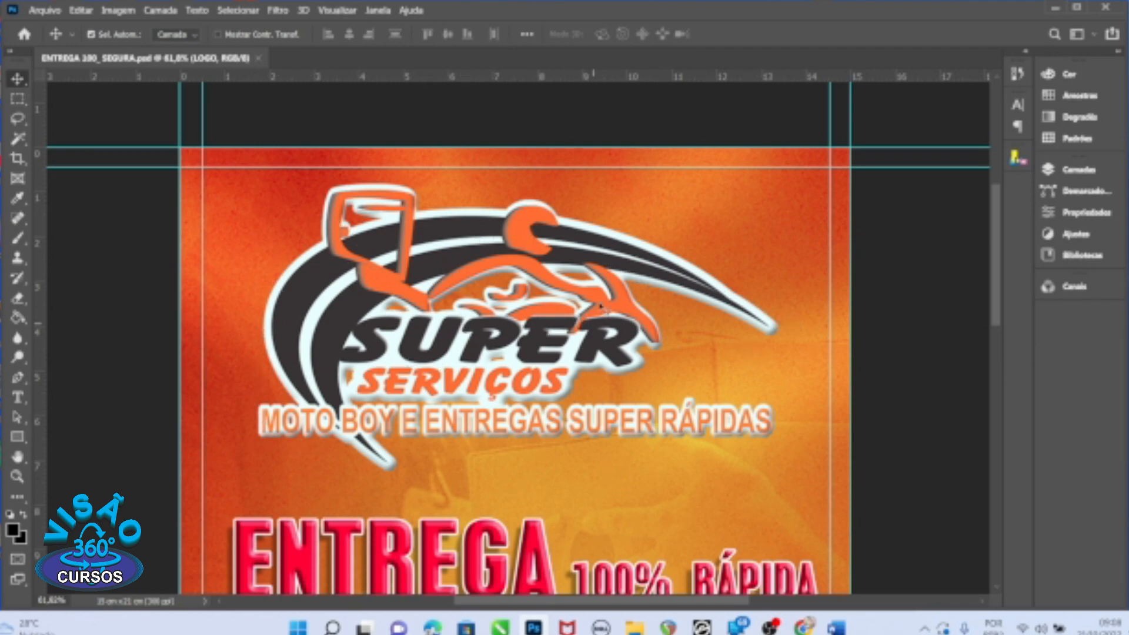
left_click(1081, 170)
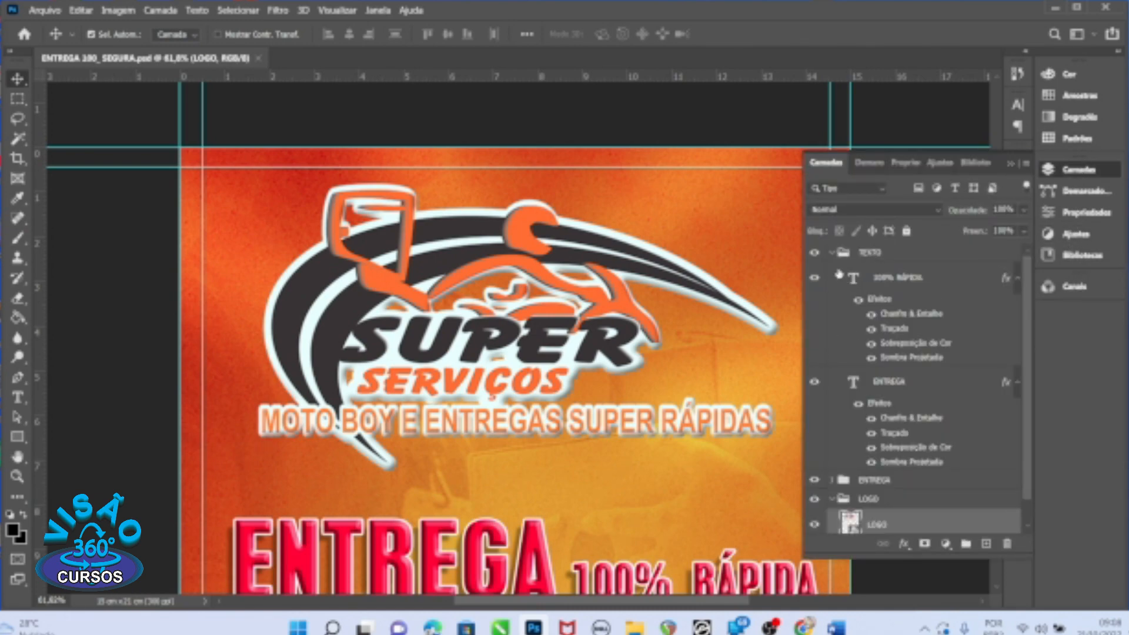
left_click(831, 253)
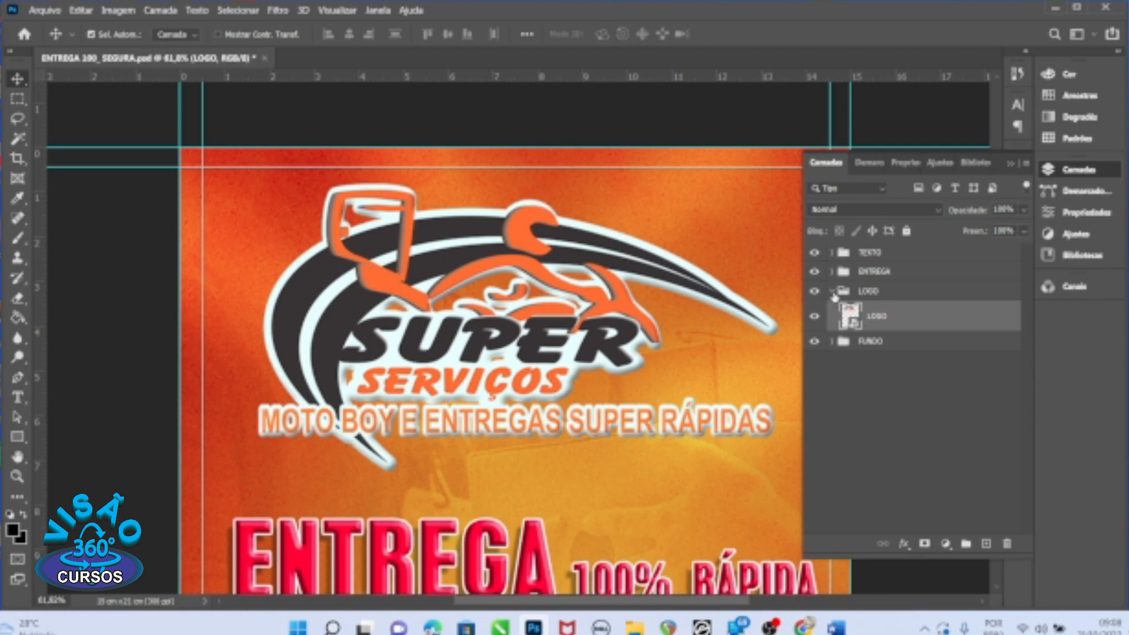
- Enable Chanfro & Entalhe in the LOGO layer's style and set its depth to 74%
right_click(914, 321)
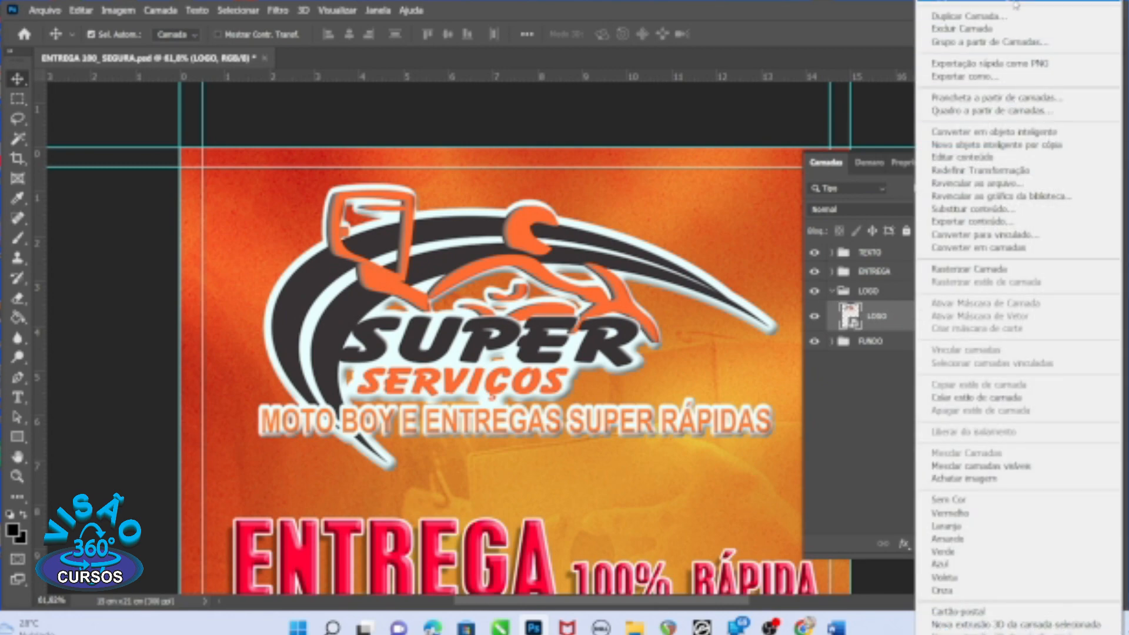
left_click(757, 235)
double_click(882, 290)
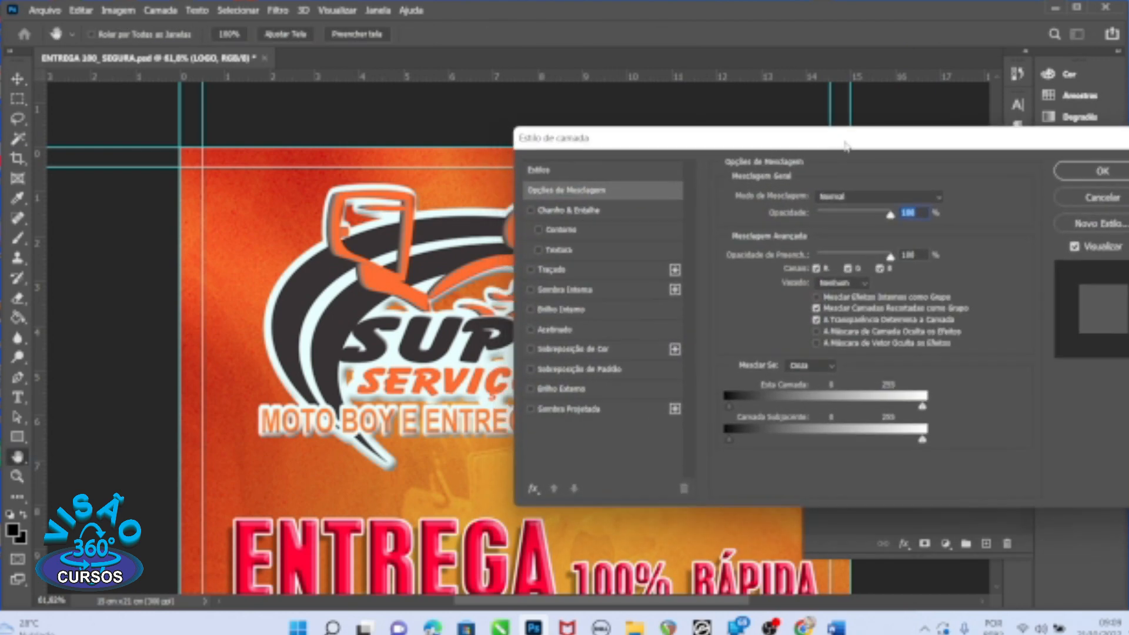
left_click(716, 205)
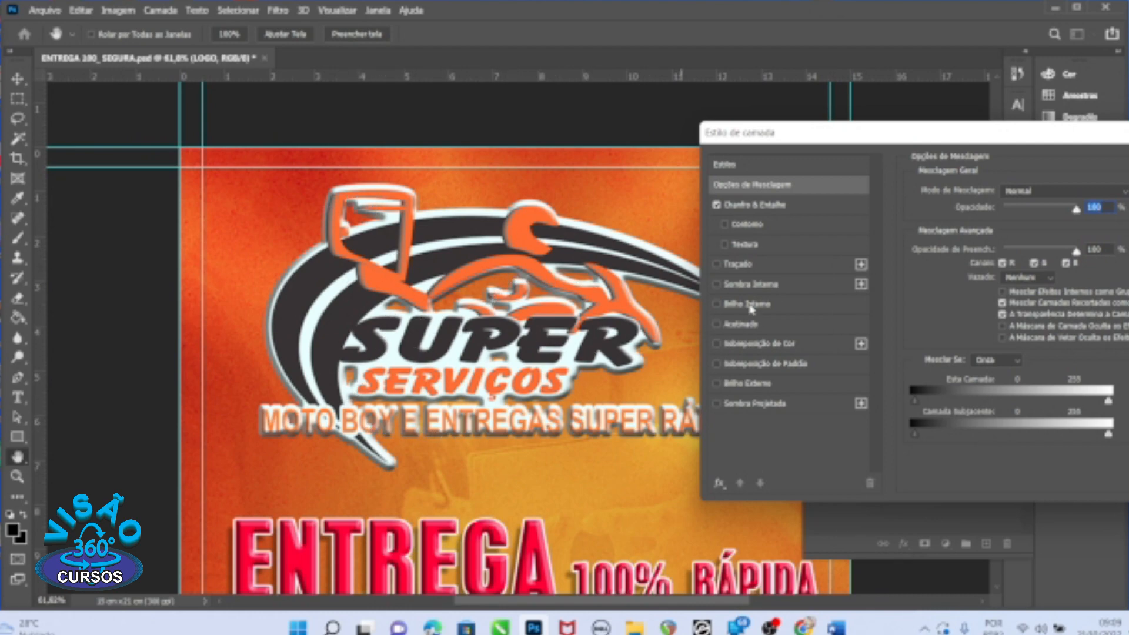
left_click(718, 206)
left_click(717, 206)
left_click(717, 206)
left_click(717, 206)
left_click(747, 206)
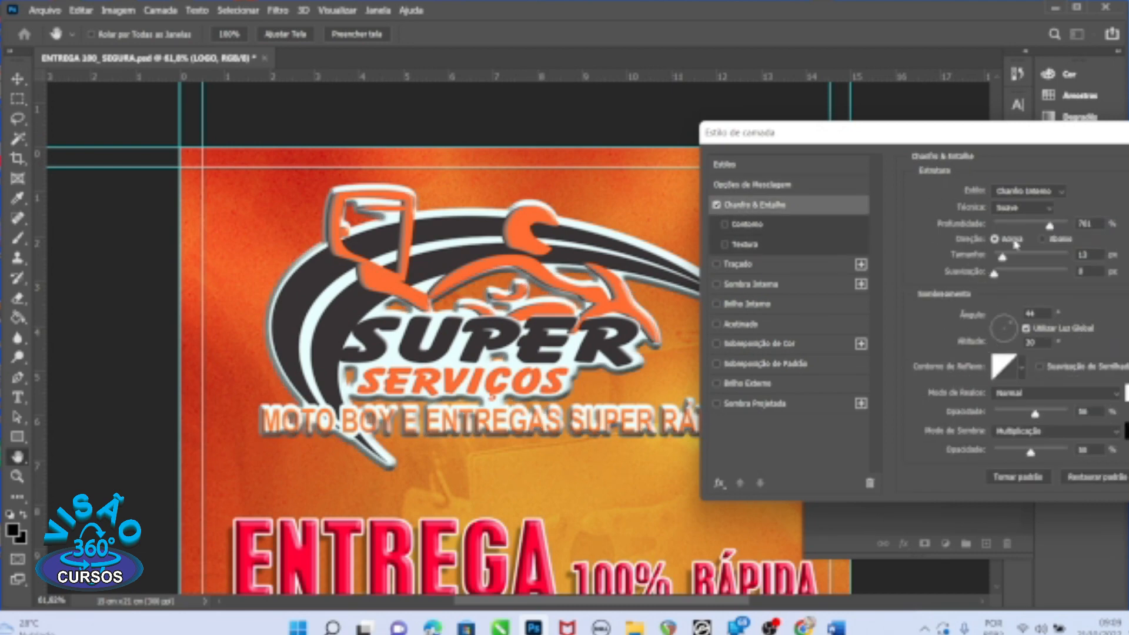
left_click_drag(1050, 226, 999, 229)
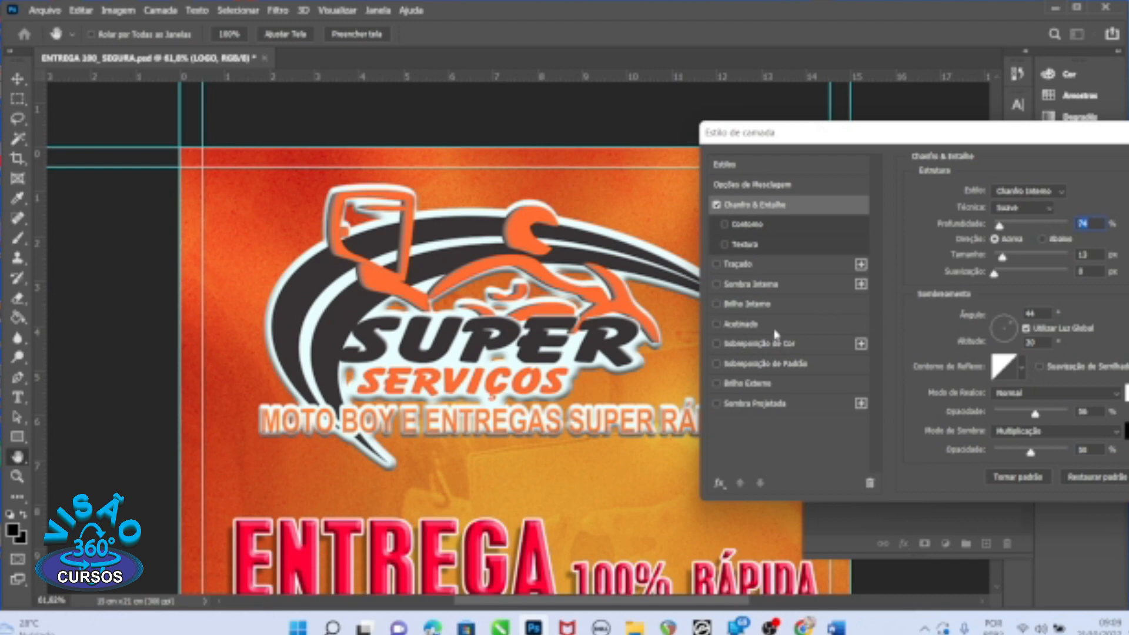
- Add a white external Traçado to the LOGO layer's style
left_click(745, 266)
left_click(720, 265)
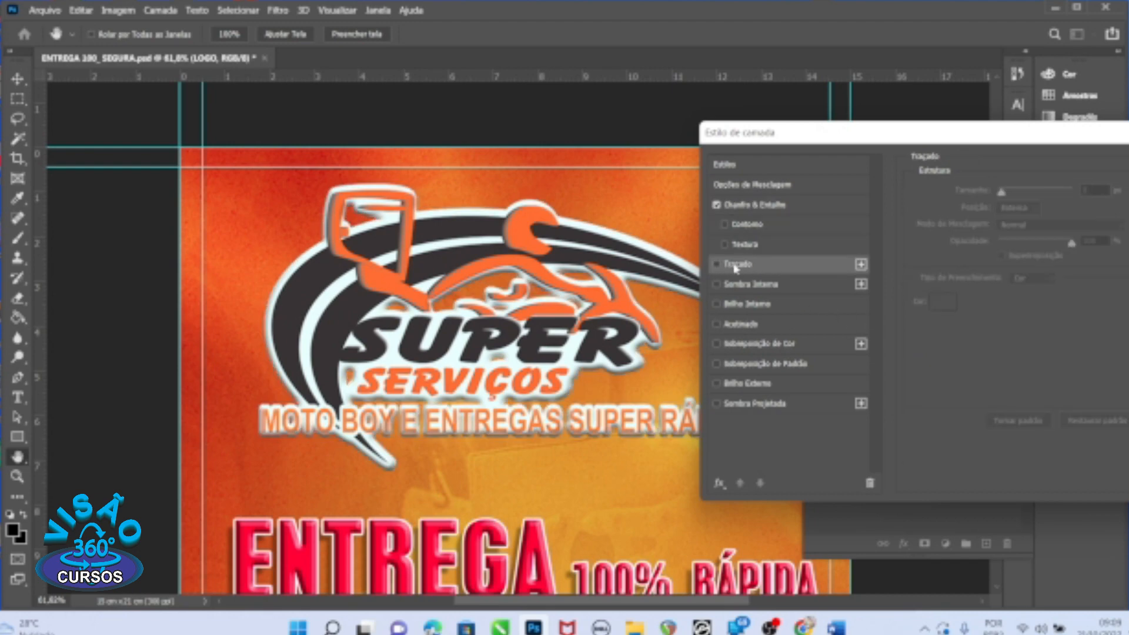
left_click(716, 266)
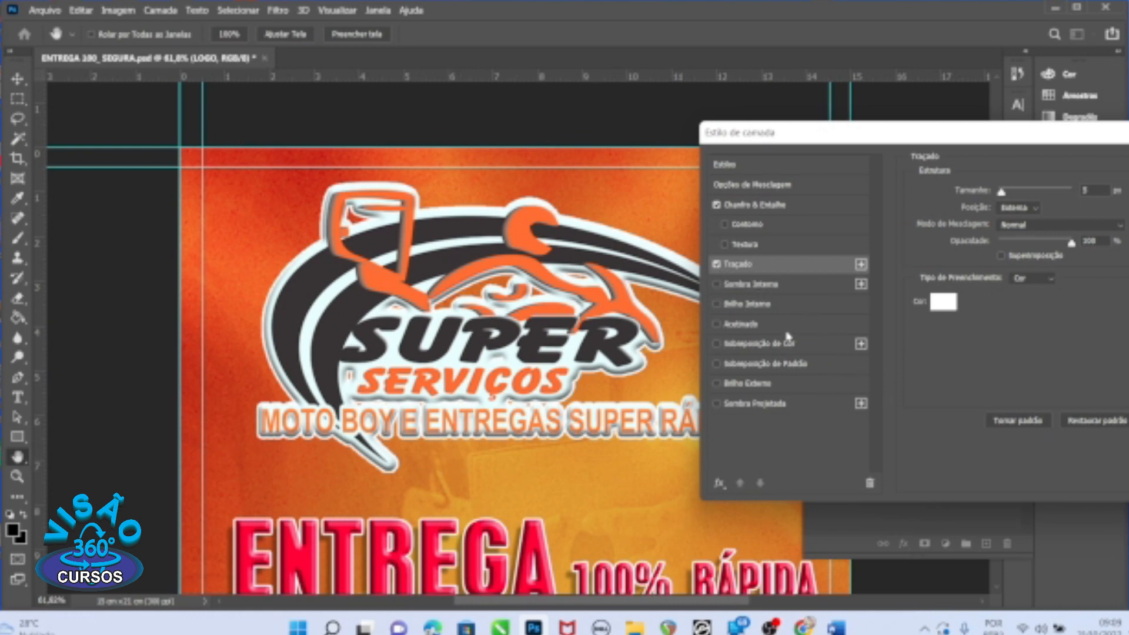
- Add a Sombra Projetada to the logo and apply the layer style settings
left_click(759, 404)
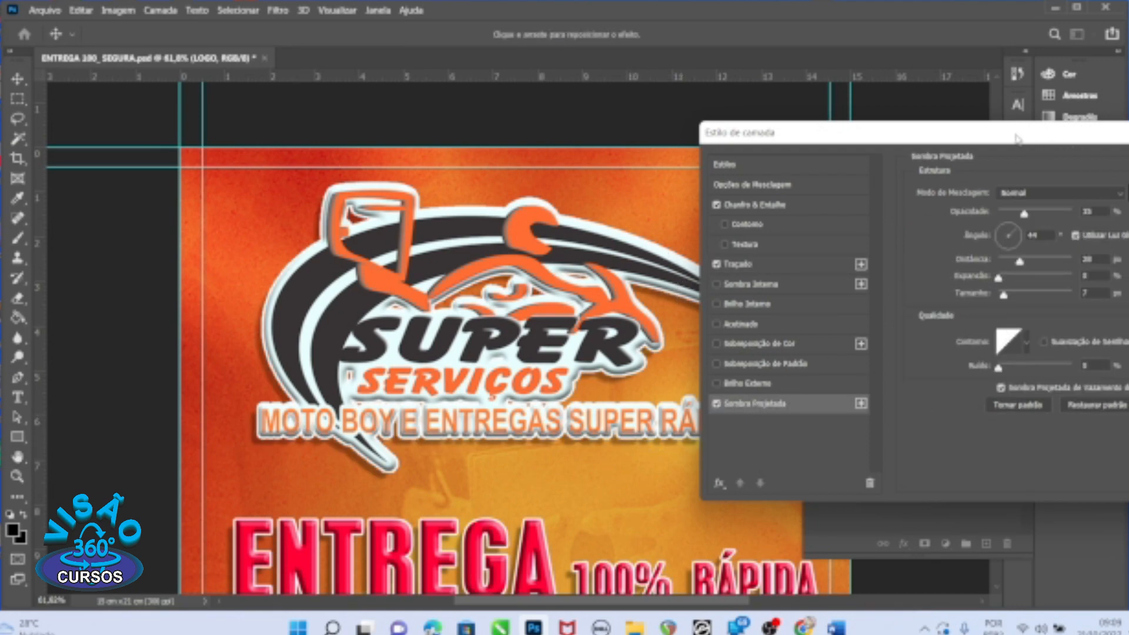
left_click_drag(1020, 134, 977, 77)
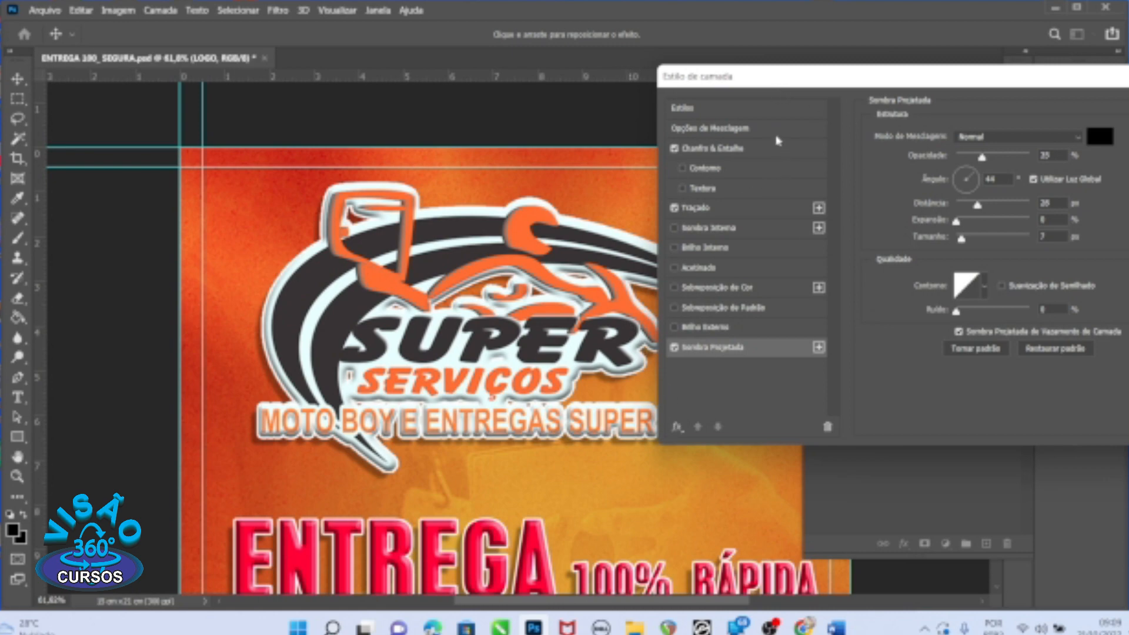
left_click_drag(776, 76, 429, 100)
left_click(894, 123)
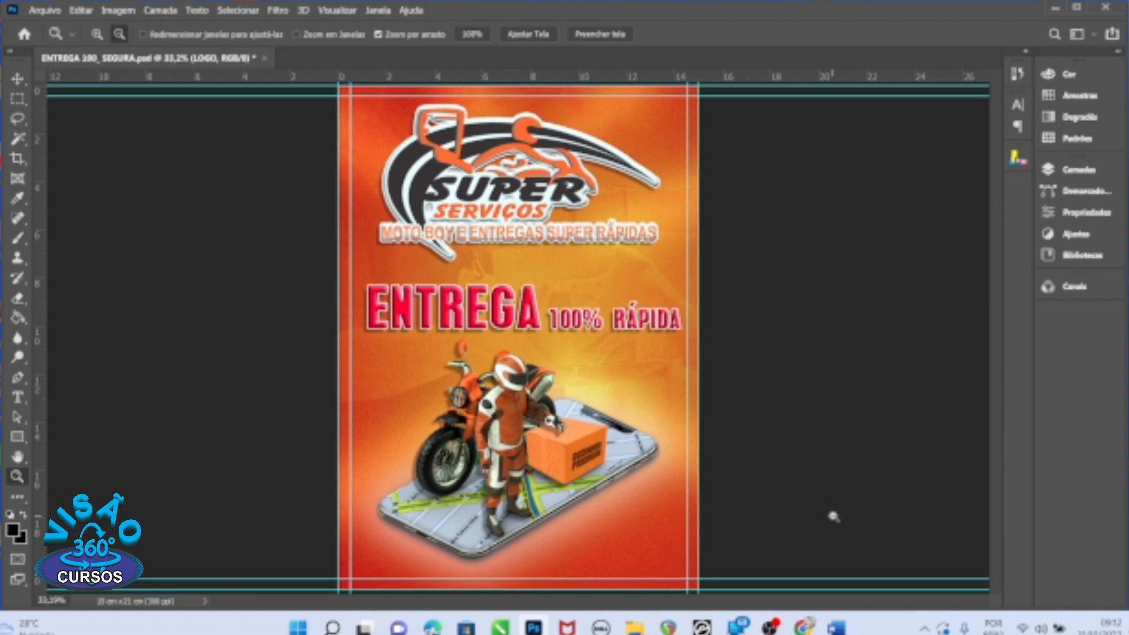